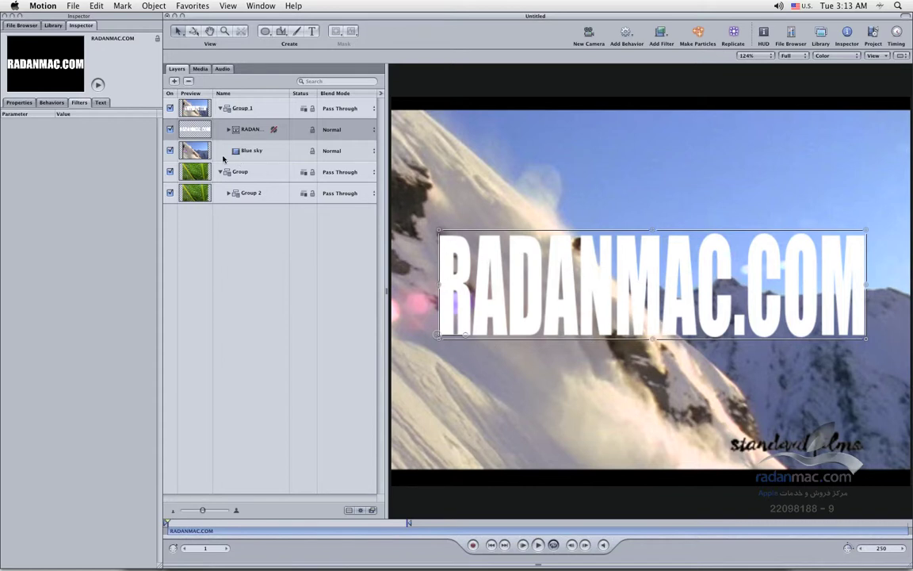
Step: Set the blend mode of the RADANMAC.COM text layer above the Blue sky clip to Stencil Alpha
left_click(176, 143)
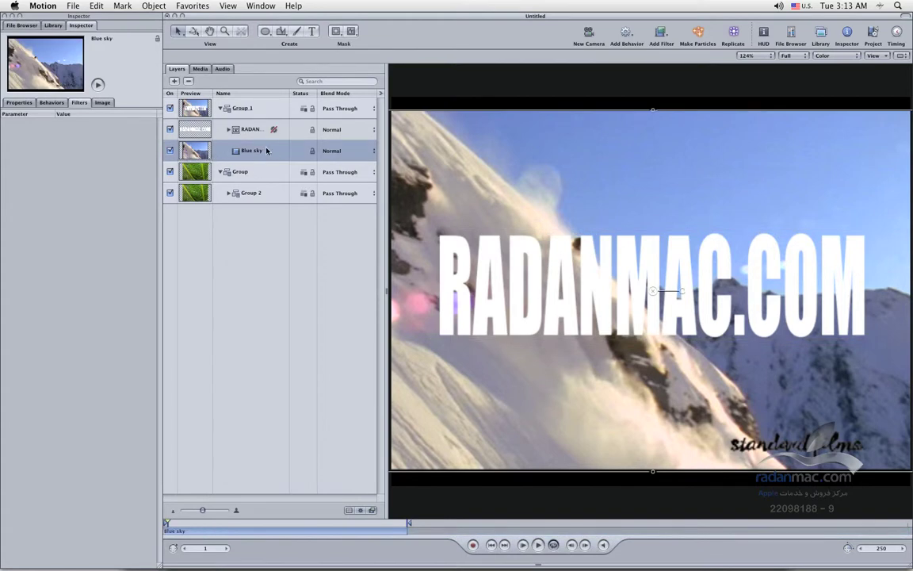
left_click(199, 130)
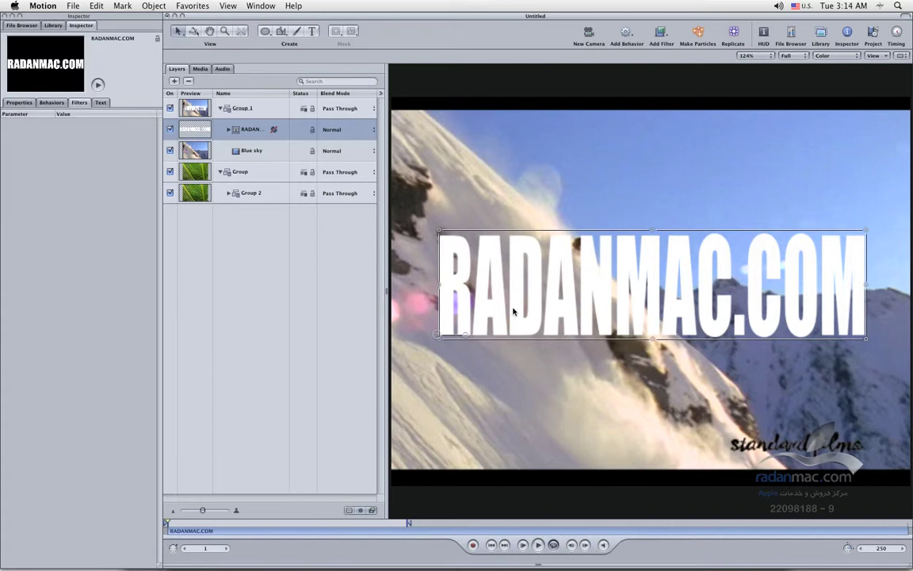
left_click(260, 151)
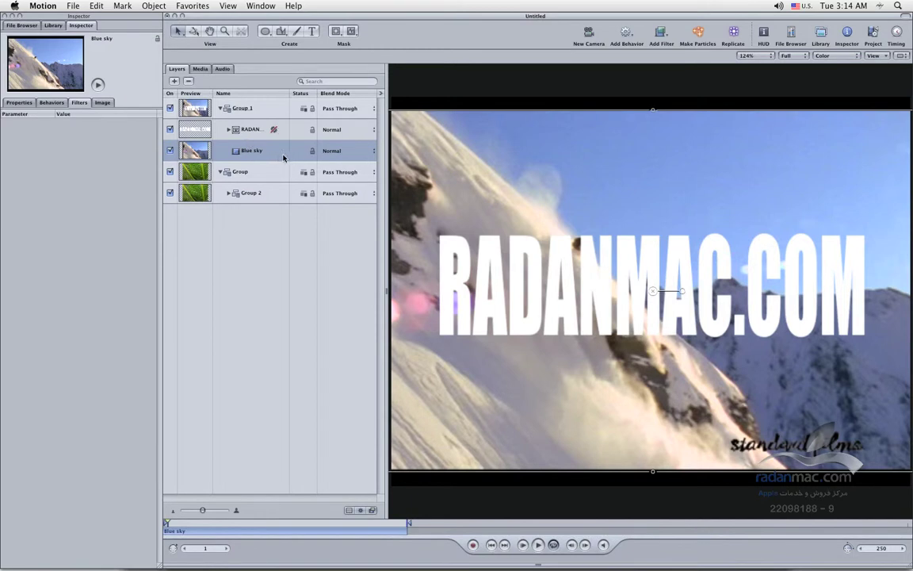
left_click(248, 128)
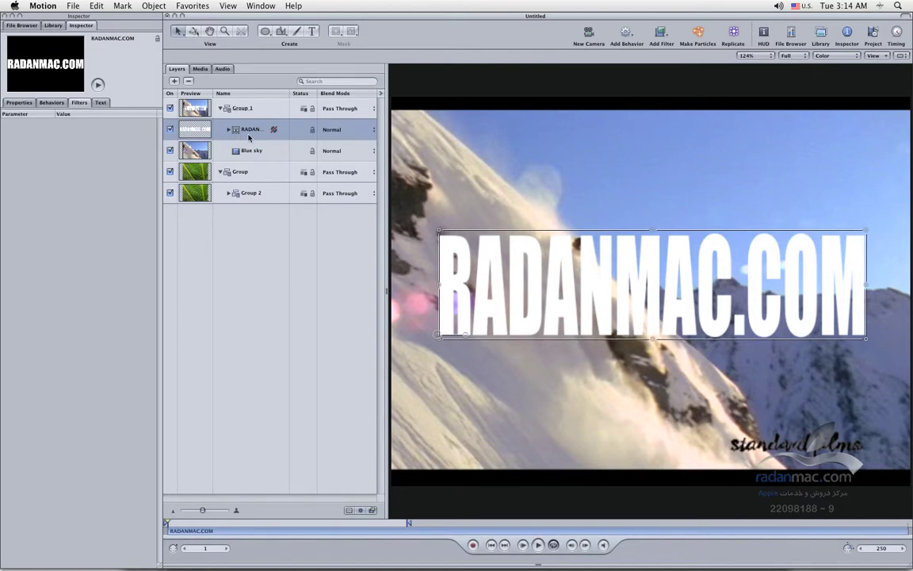
left_click(369, 132)
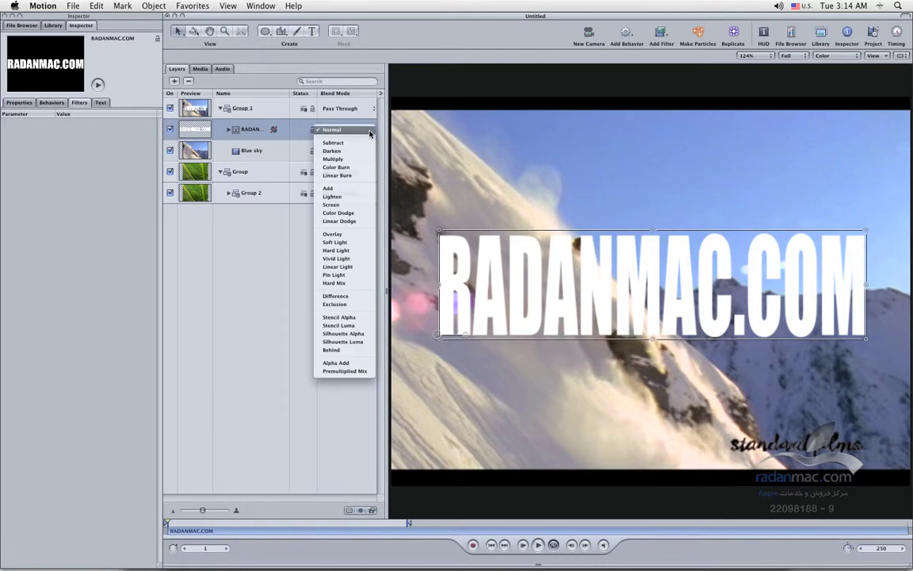
left_click(354, 318)
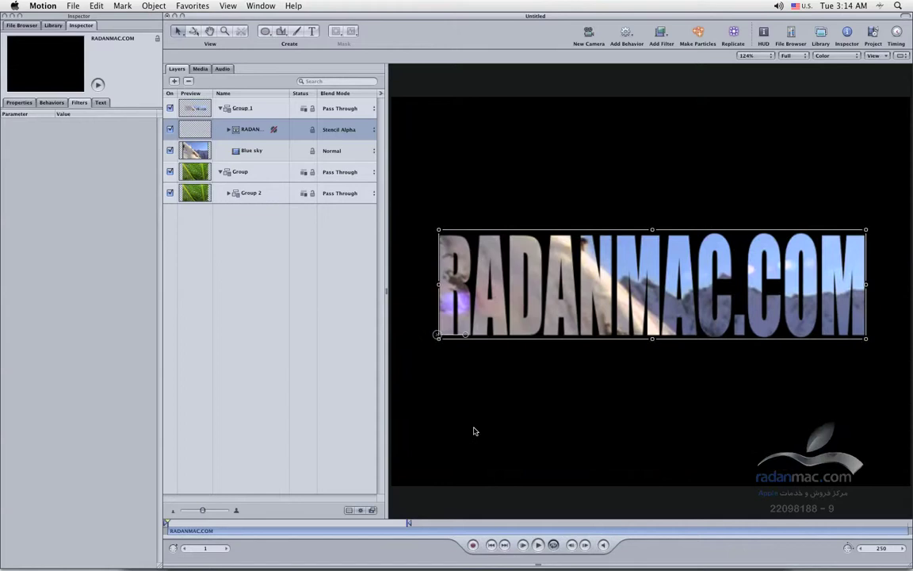
Step: Play the composition to preview the clip inside the lettering, and return to the first frame
left_click(538, 545)
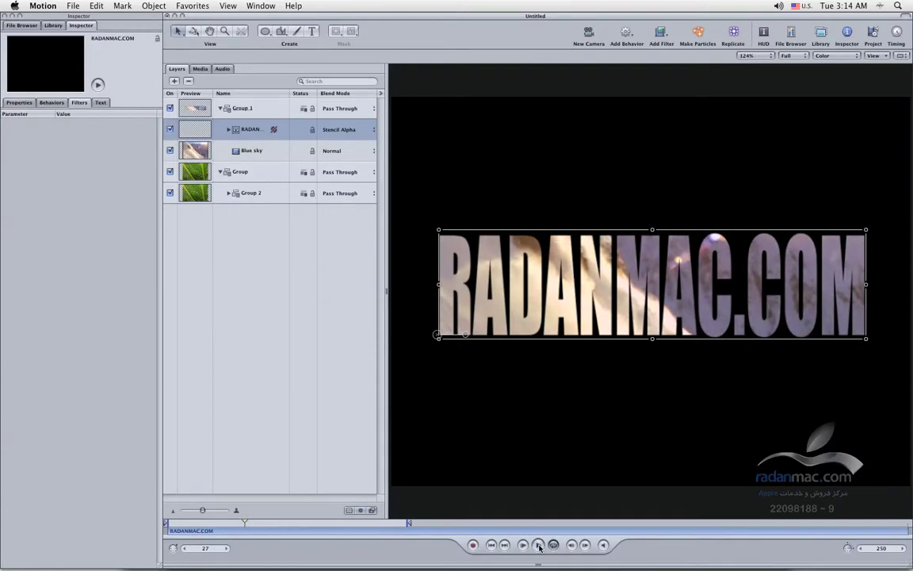
left_click(538, 544)
key("Home")
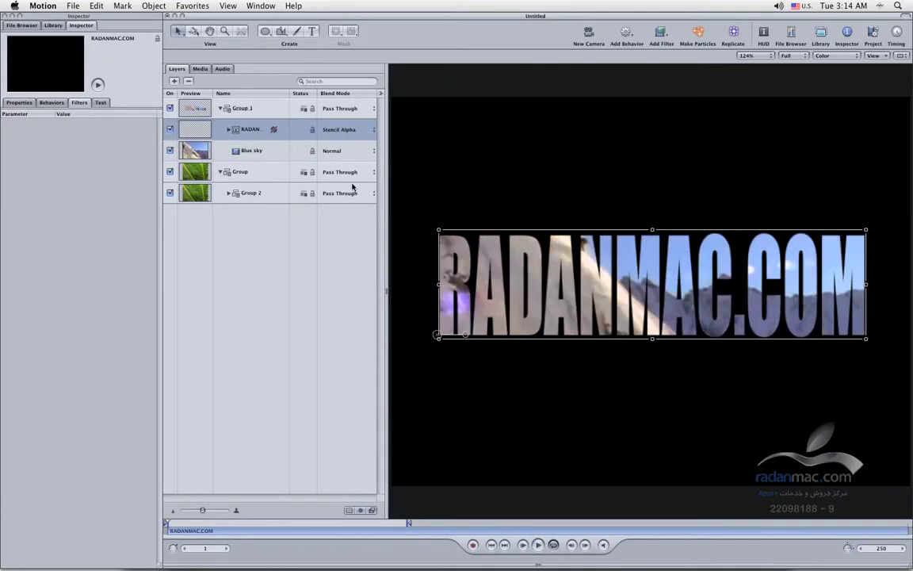
Step: Try the Silhouette Alpha blend mode on the RADANMAC.COM text layer and preview the playback
left_click(370, 134)
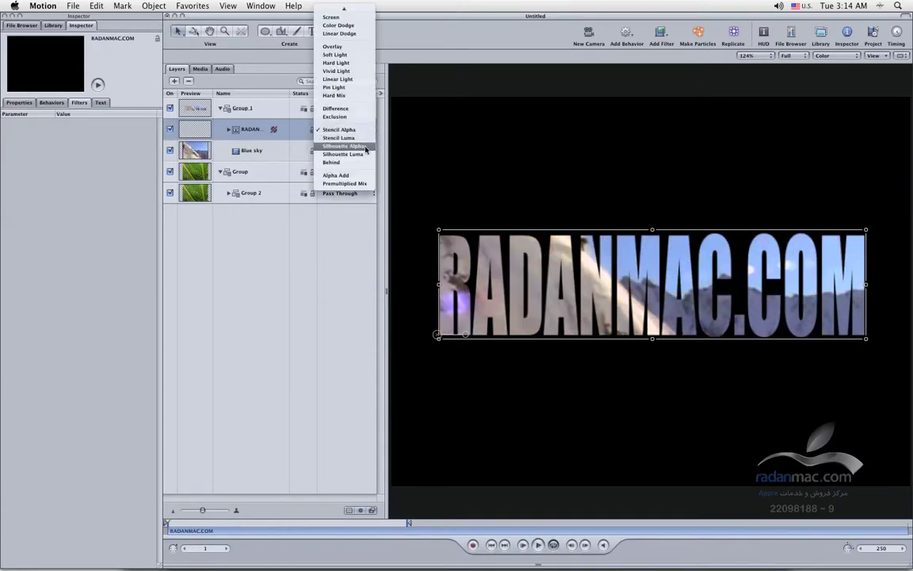
left_click(366, 145)
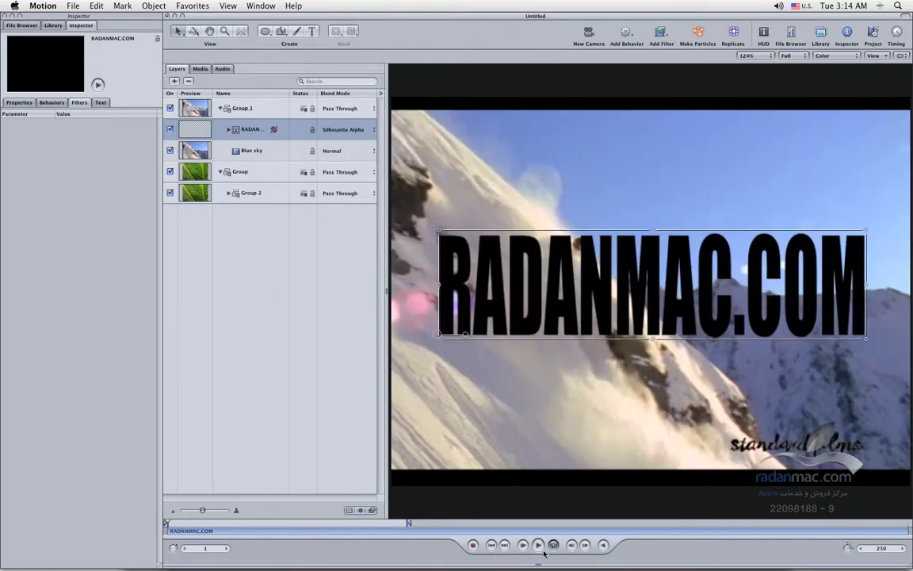
left_click(537, 544)
Step: Switch the RADANMAC.COM text layer's blend mode back to Stencil Alpha
left_click(341, 128)
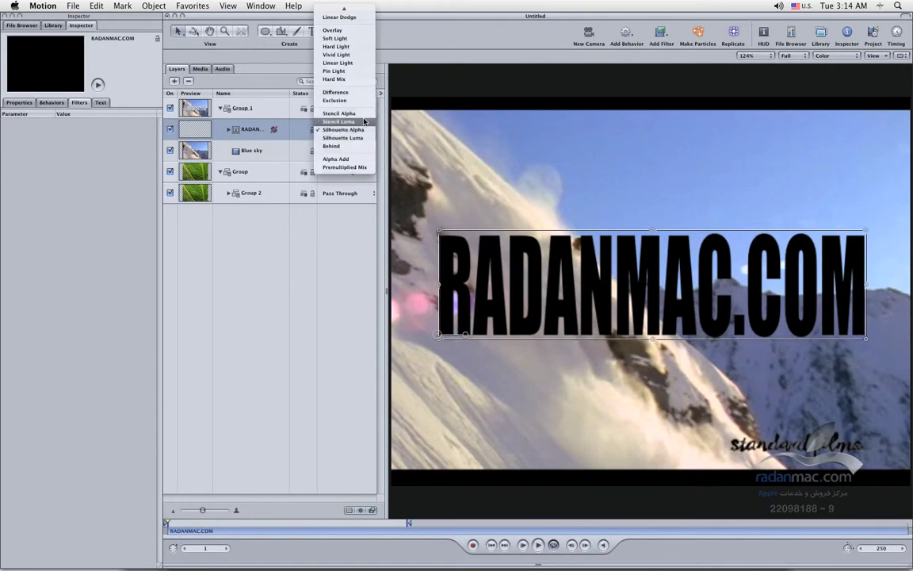
left_click(362, 114)
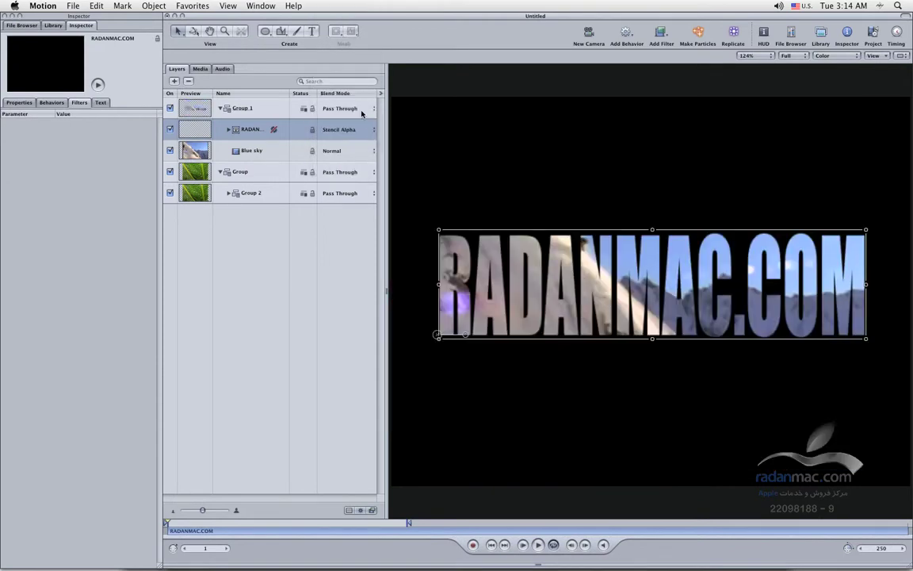
left_click(373, 138)
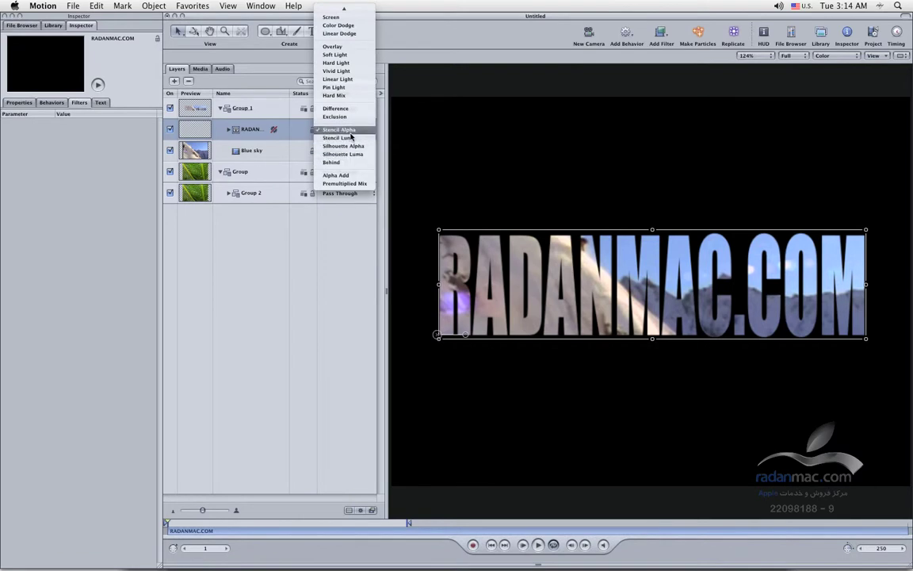
left_click(350, 132)
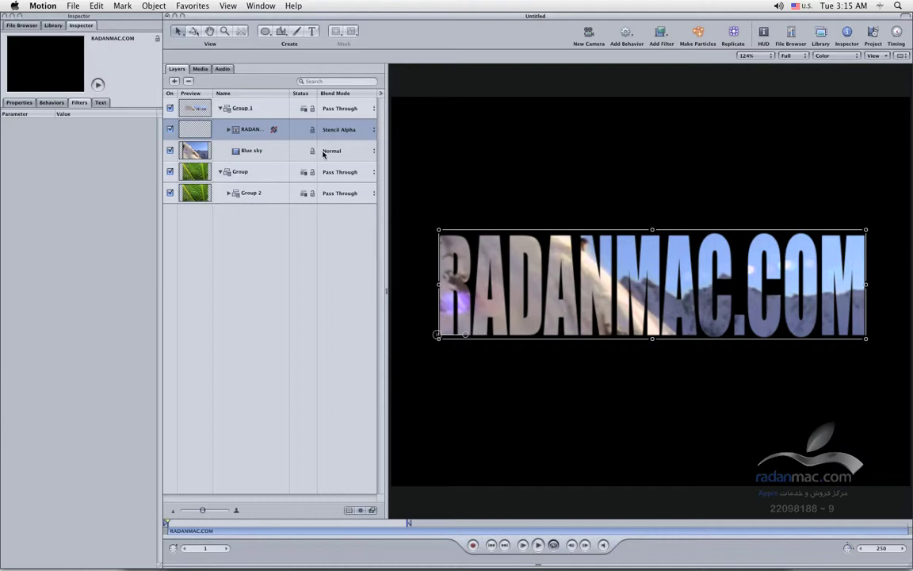
Step: Try the Stencil Luma blend mode on the RADANMAC.COM text layer, and restore it to Normal
left_click(359, 131)
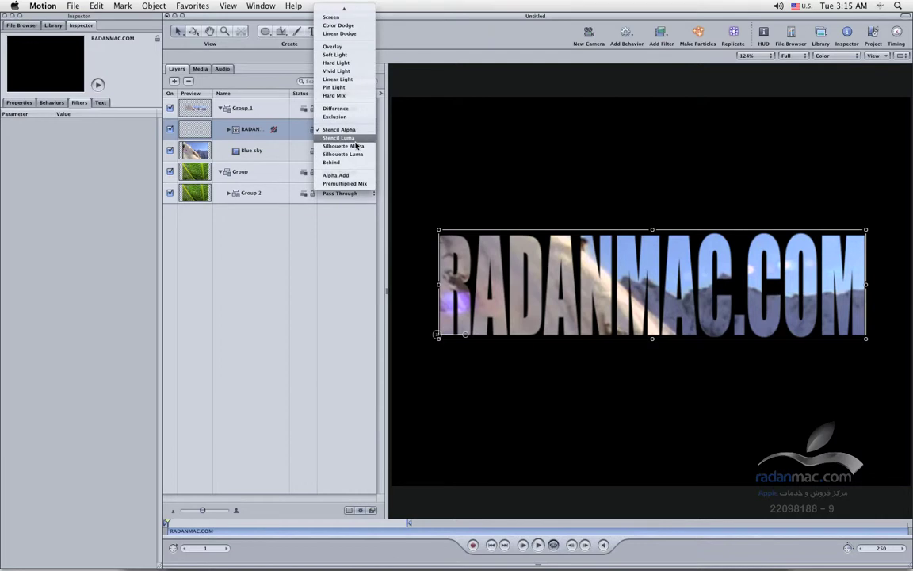
left_click(356, 139)
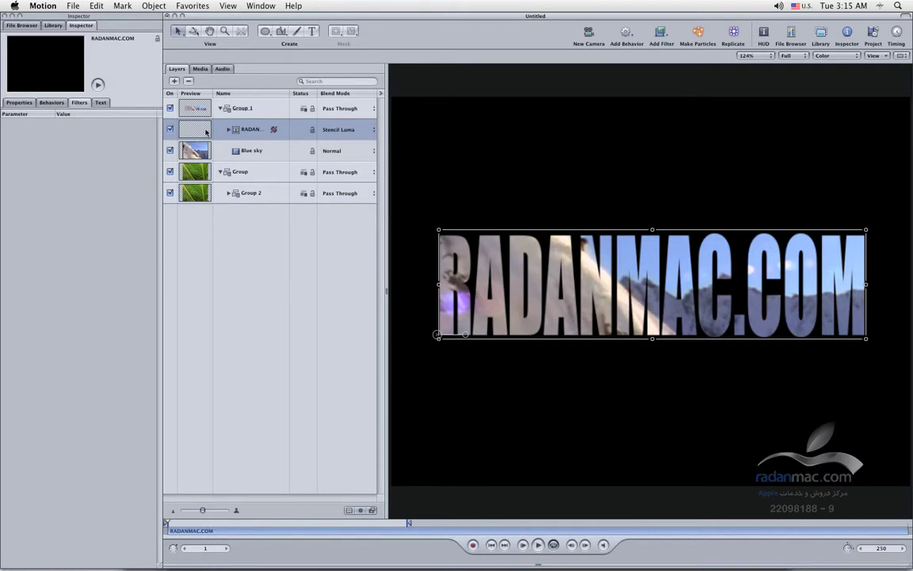
left_click(345, 129)
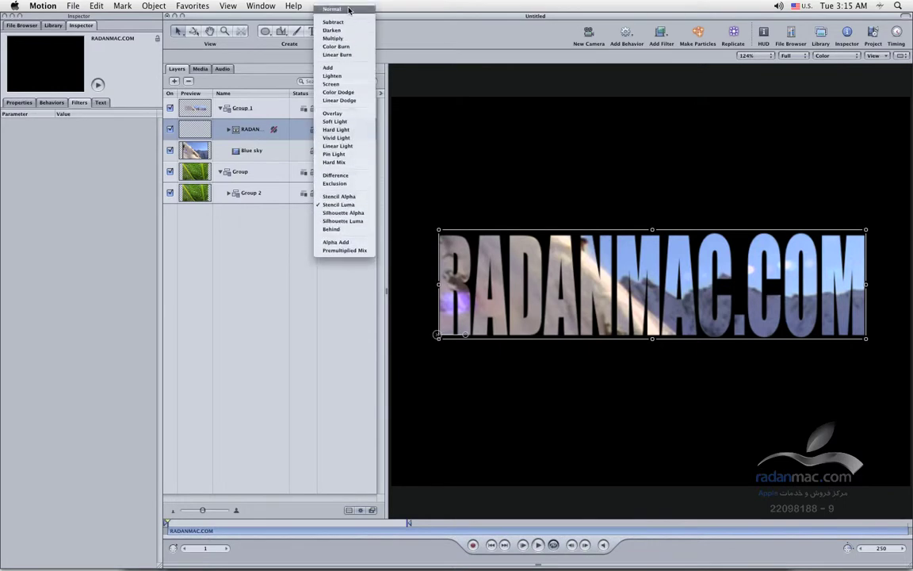
left_click(337, 10)
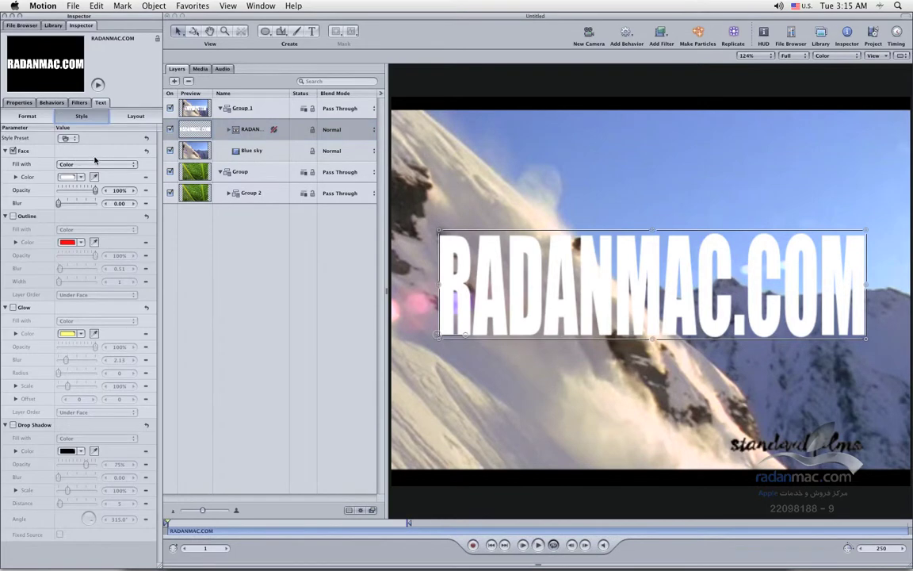
Step: Fill the face of the RADANMAC.COM text with a linear gradient running from black to white
left_click(95, 164)
left_click(83, 176)
left_click(15, 176)
left_click(7, 225)
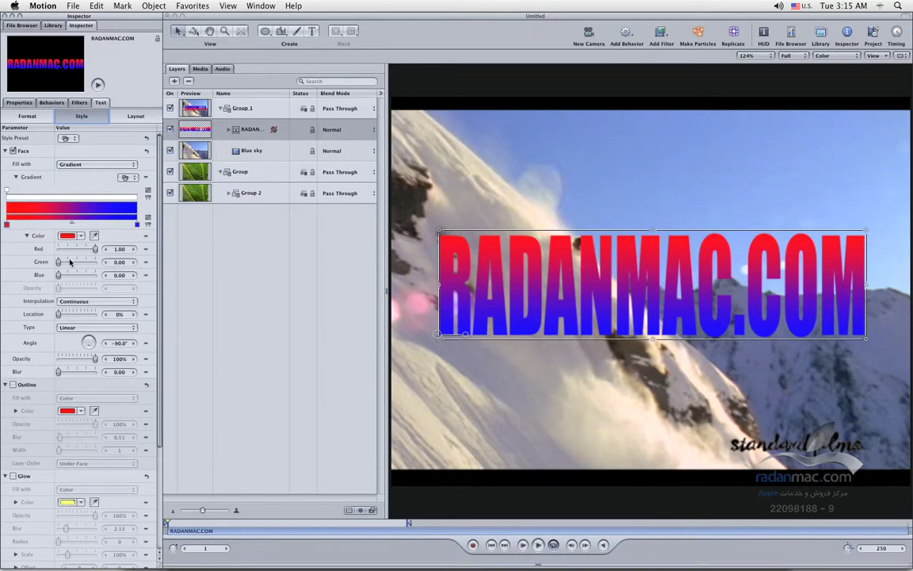
left_click_drag(95, 248, 58, 249)
left_click(137, 226)
mouse_move(117, 248)
left_mouse_down()
mouse_move(123, 243)
mouse_move(121, 267)
left_mouse_up()
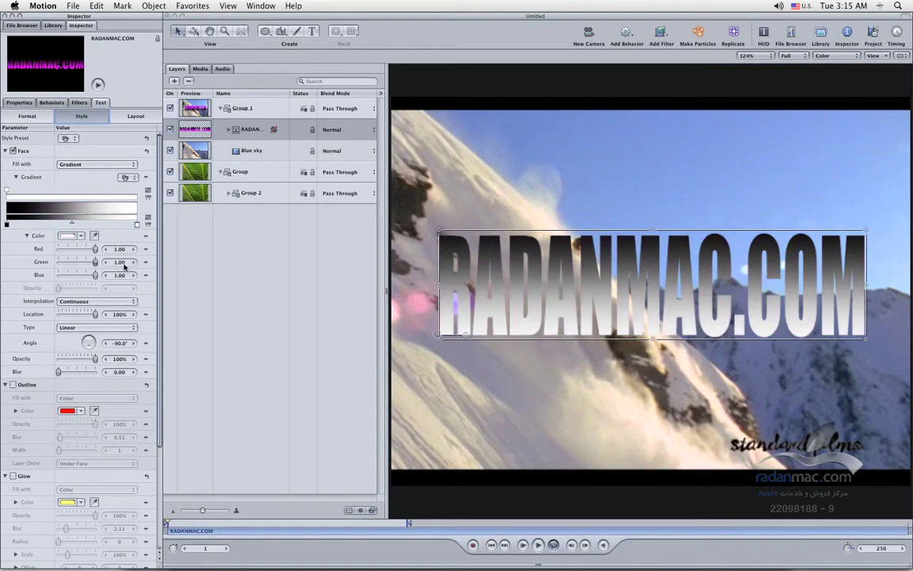
left_click(7, 224)
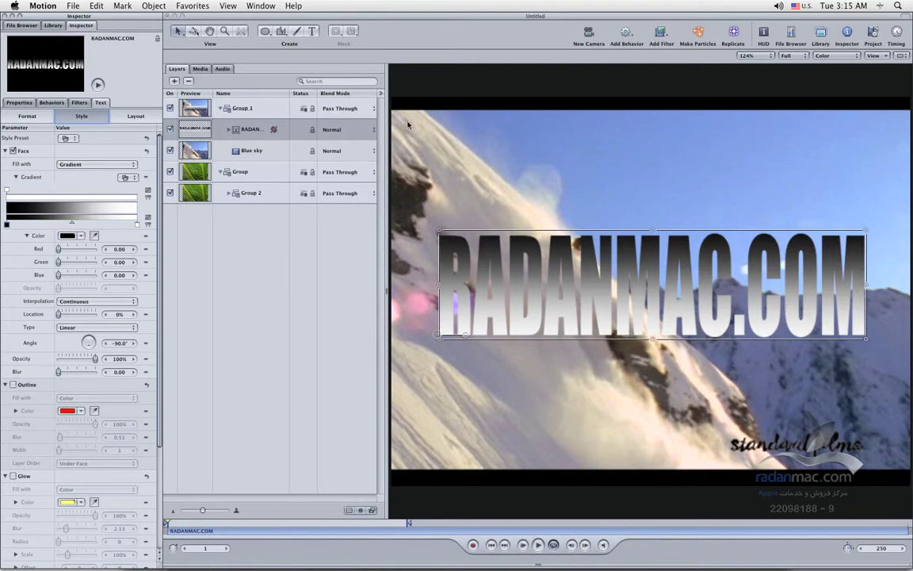
Step: Apply the Stencil Alpha blend mode to the gradient-filled text layer and play the composition briefly
left_click(372, 129)
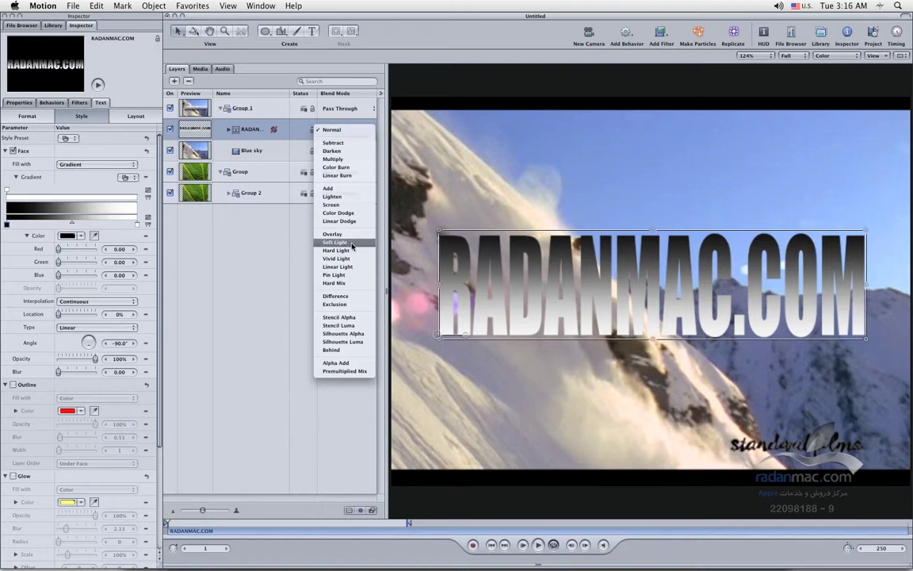
left_click(336, 320)
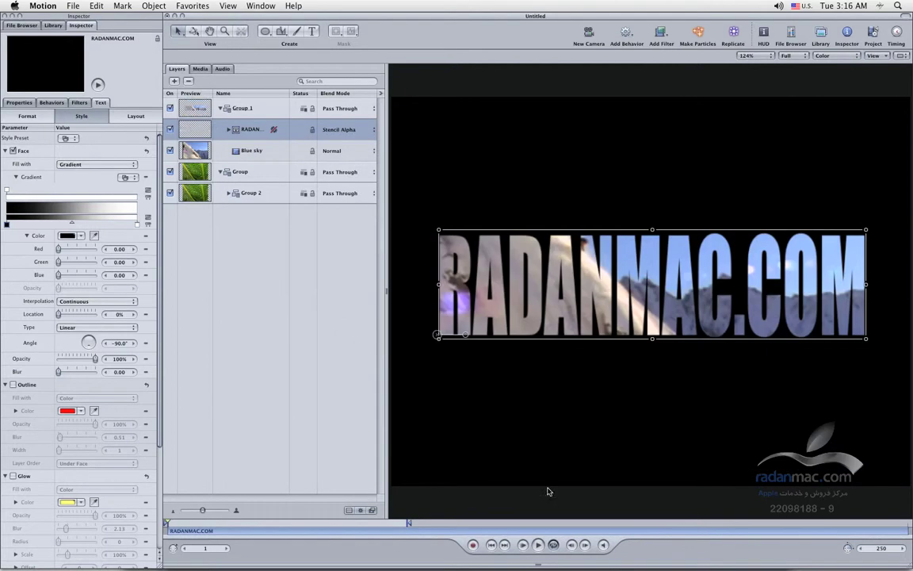
left_click(537, 544)
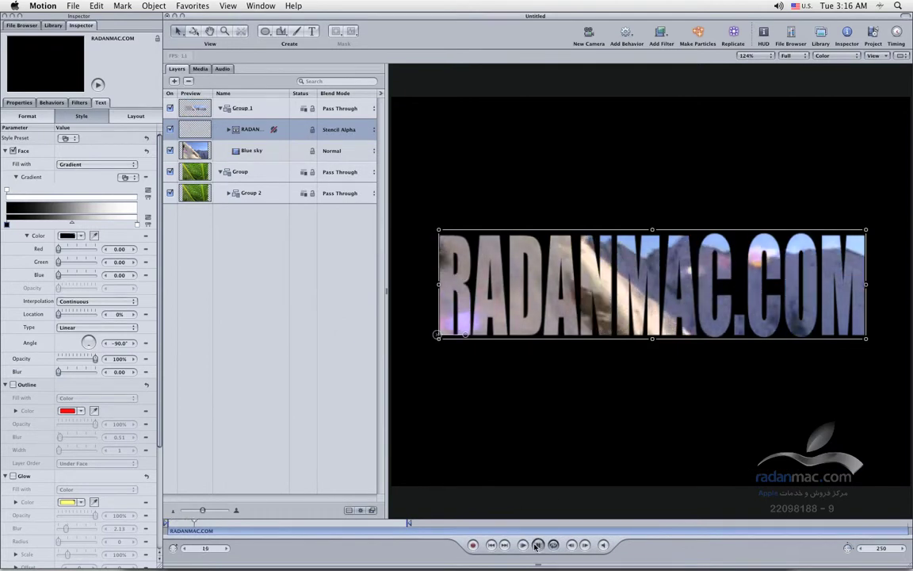
left_click(537, 544)
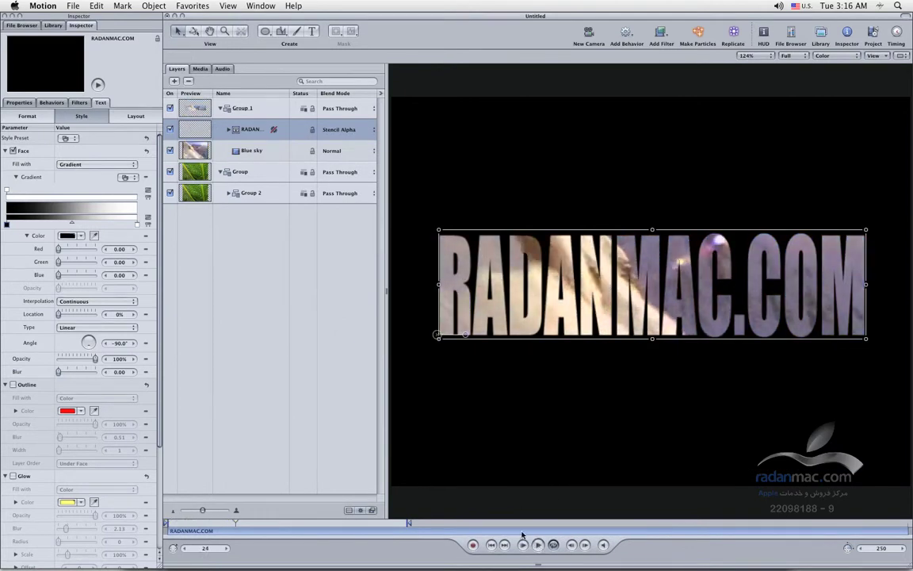
Step: Set the text layer's blend mode to Stencil Luma and move the gradient's black stop to about 17%
left_click(349, 130)
left_click(369, 138)
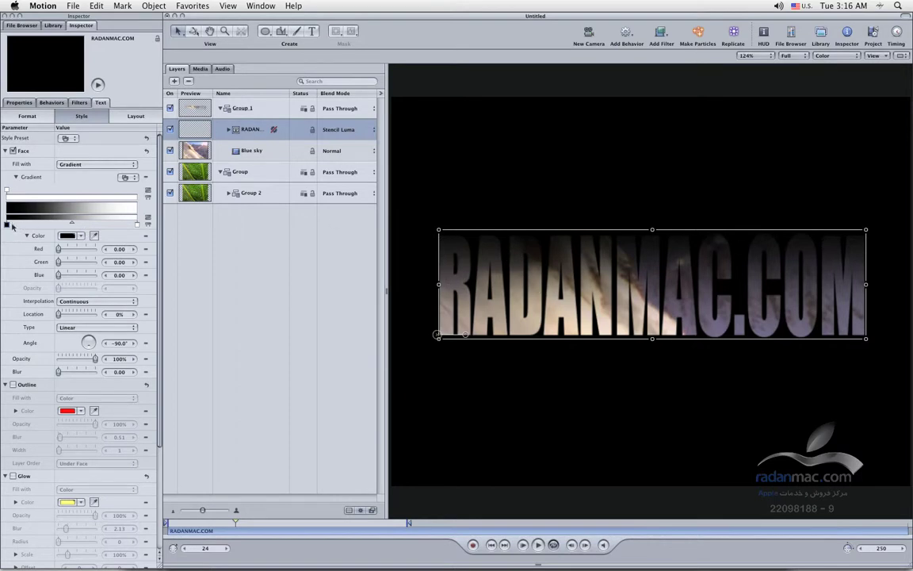
left_click_drag(8, 224, 29, 228)
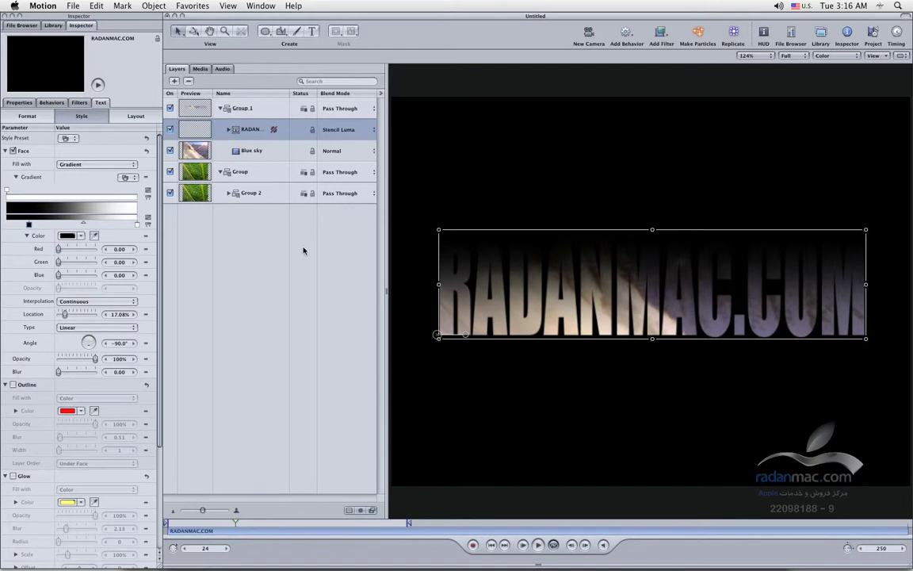
Step: Play the composition from the first frame to preview the luma-stencilled text, and stop it
left_click(490, 546)
left_click(538, 545)
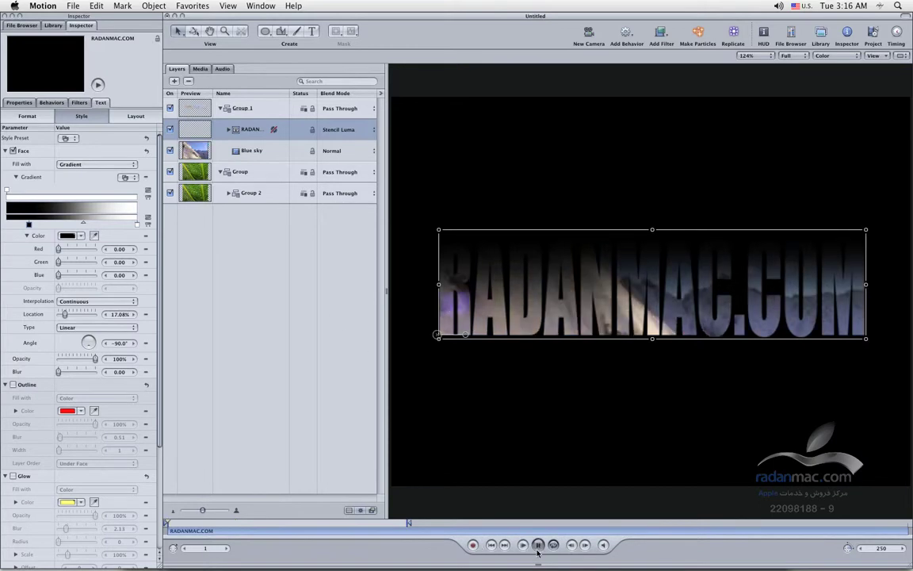
left_click(538, 545)
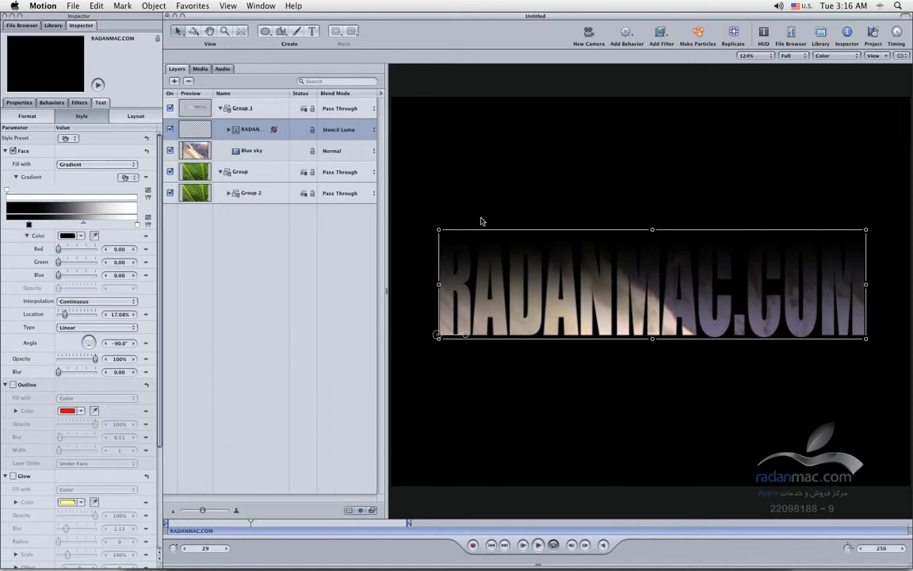
left_click(220, 108)
left_click(226, 169)
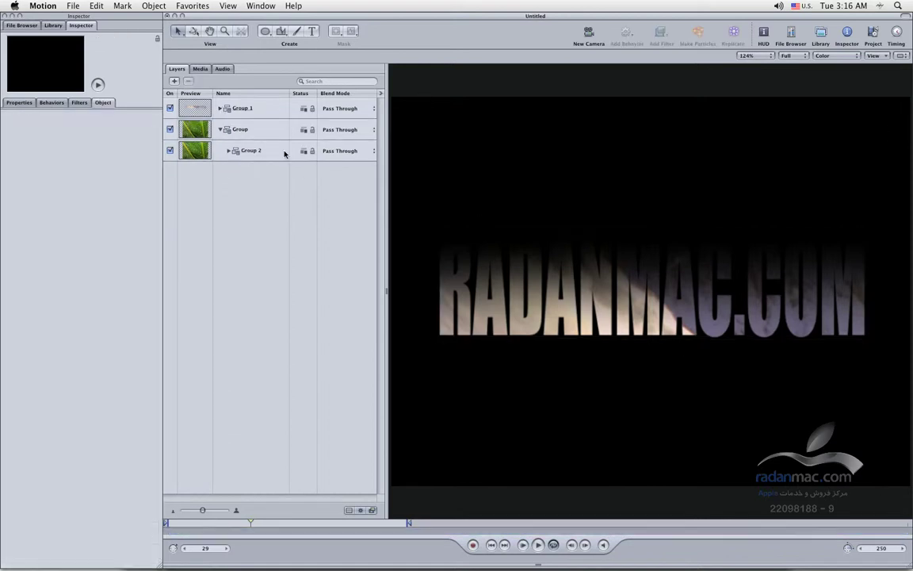
left_click(221, 109)
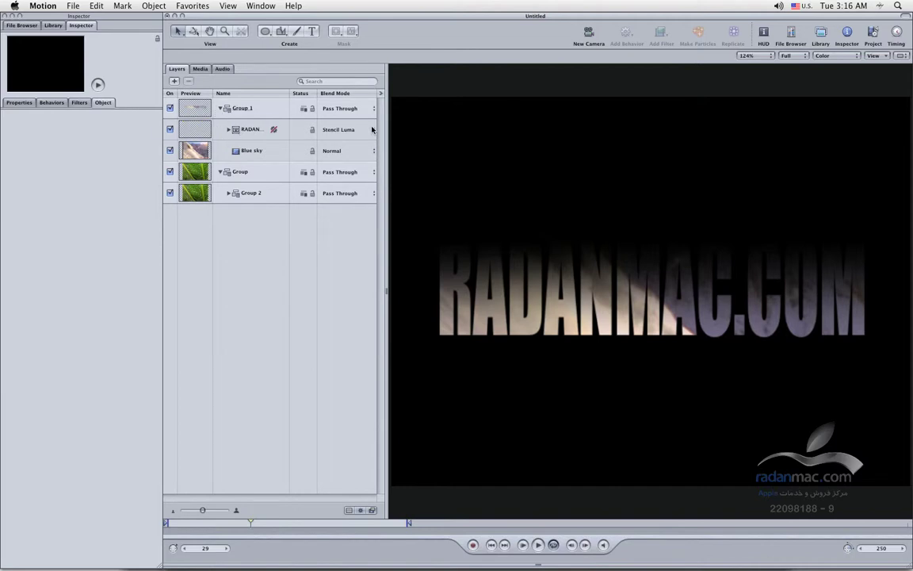
Step: Set the blend mode of the RADANMAC.COM text layer to Silhouette Luma
left_click(336, 122)
left_click(367, 146)
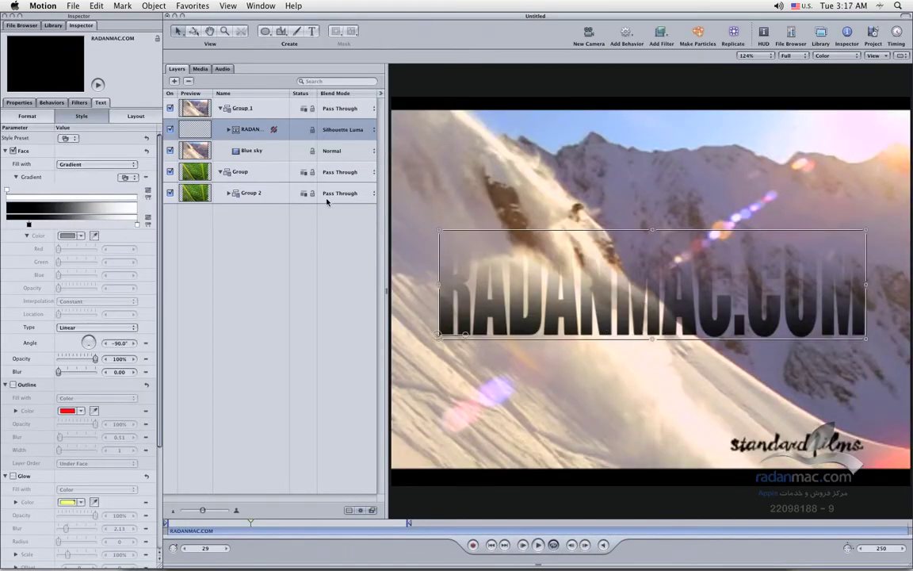
Step: Set the blend mode of Group 1, which contains the text and the Blue sky clip, to Normal
left_click(250, 152)
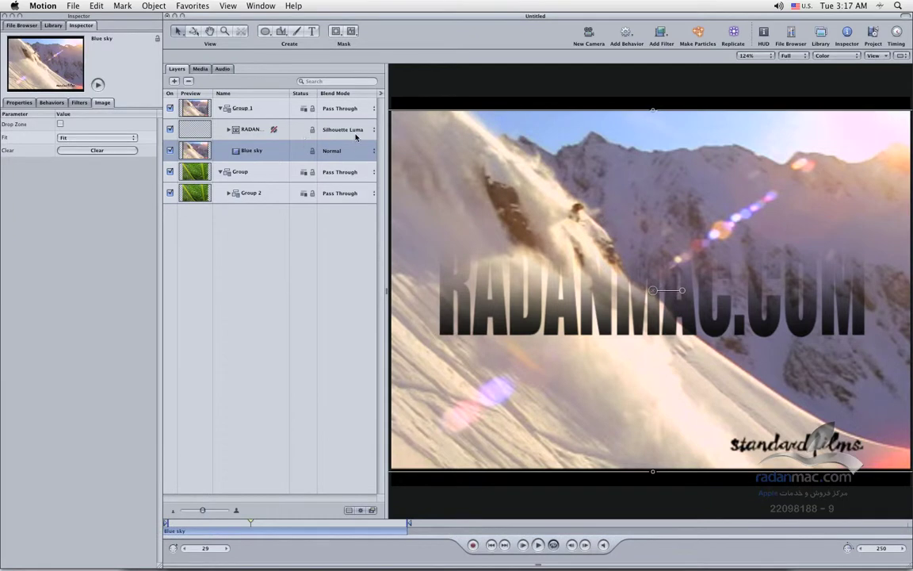
left_click(241, 109)
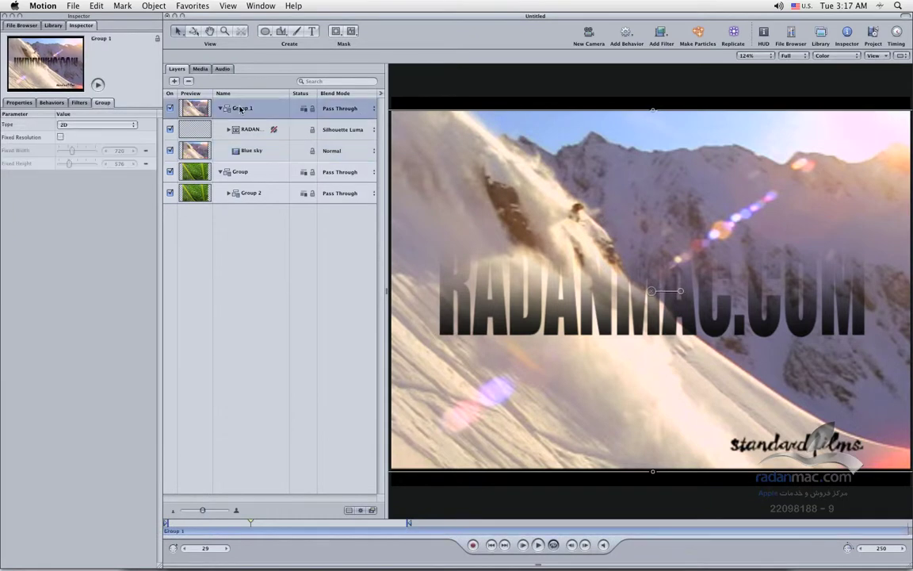
left_click(371, 110)
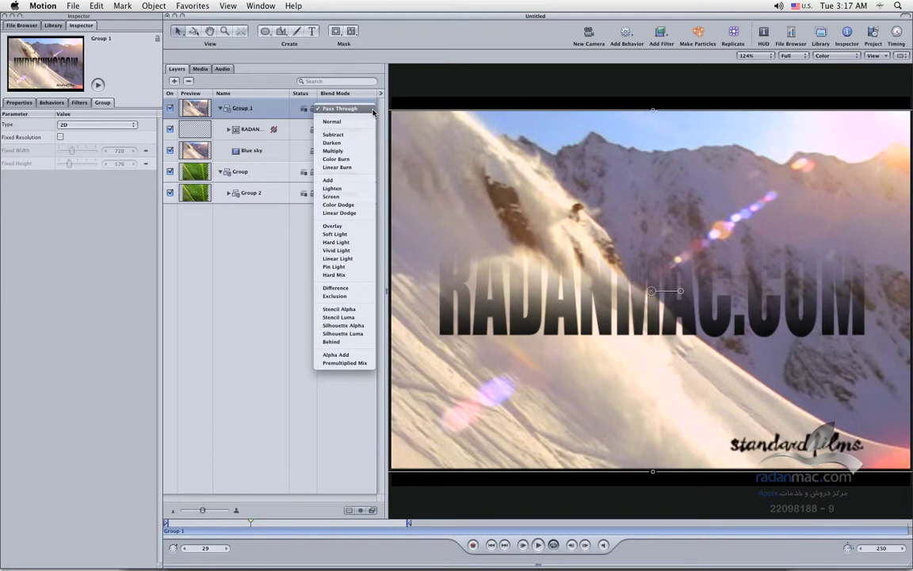
left_click(356, 122)
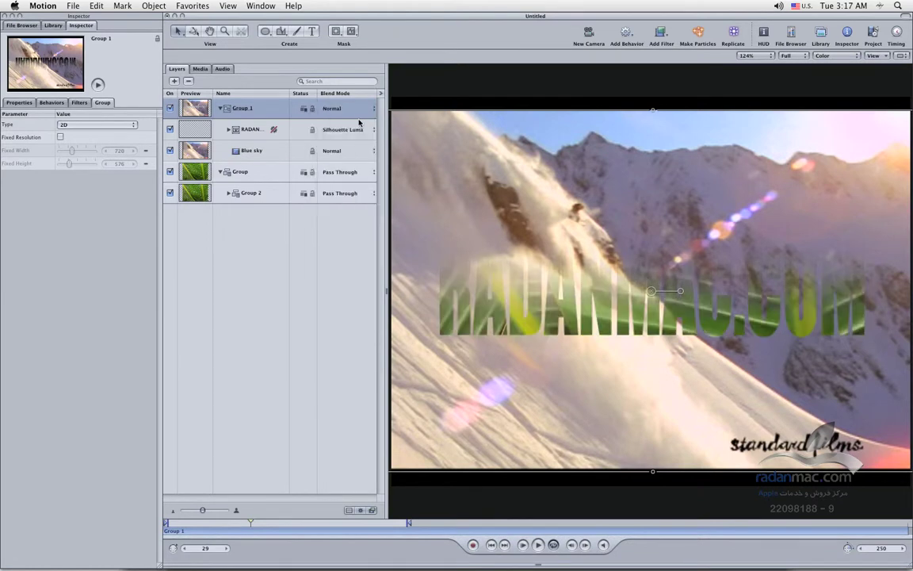
Step: Try Silhouette Alpha on the RADANMAC.COM text layer and switch its blend mode to Stencil Alpha
left_click(363, 136)
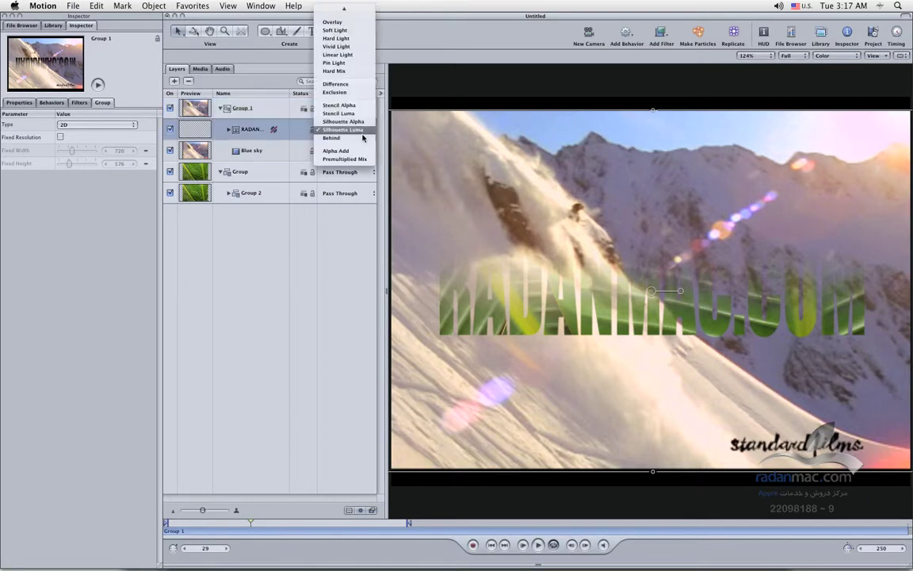
left_click(362, 122)
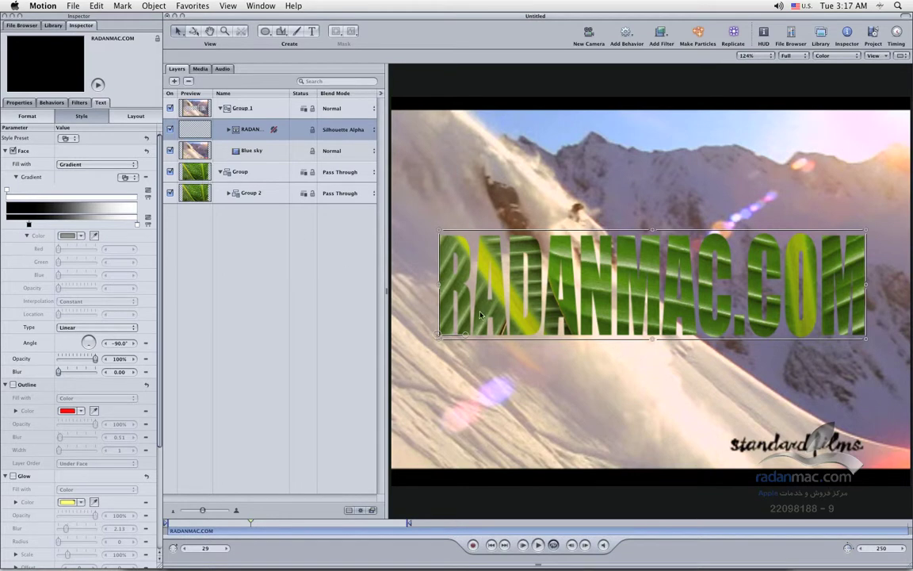
left_click(344, 126)
left_click(357, 117)
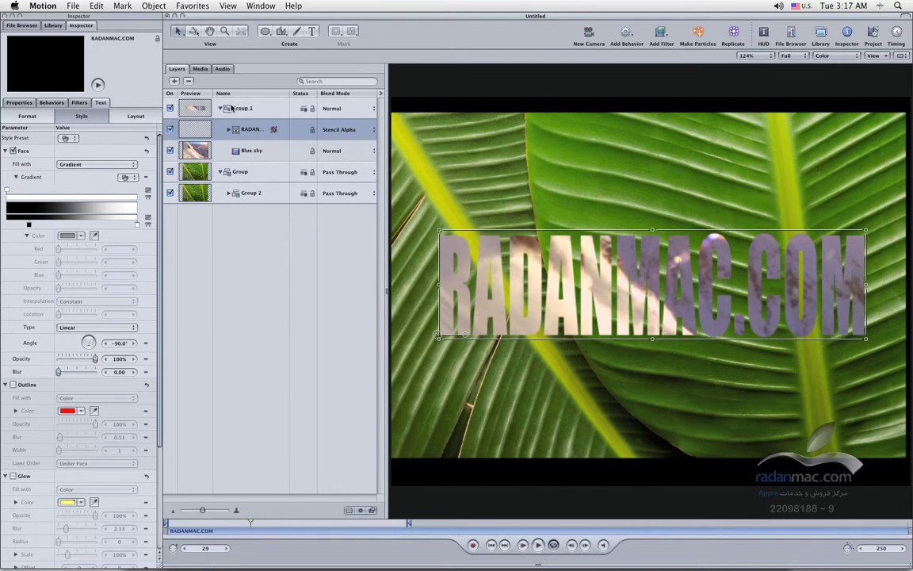
Step: Collapse Group 1 and review its available blend modes, keeping Normal selected
left_click(219, 108)
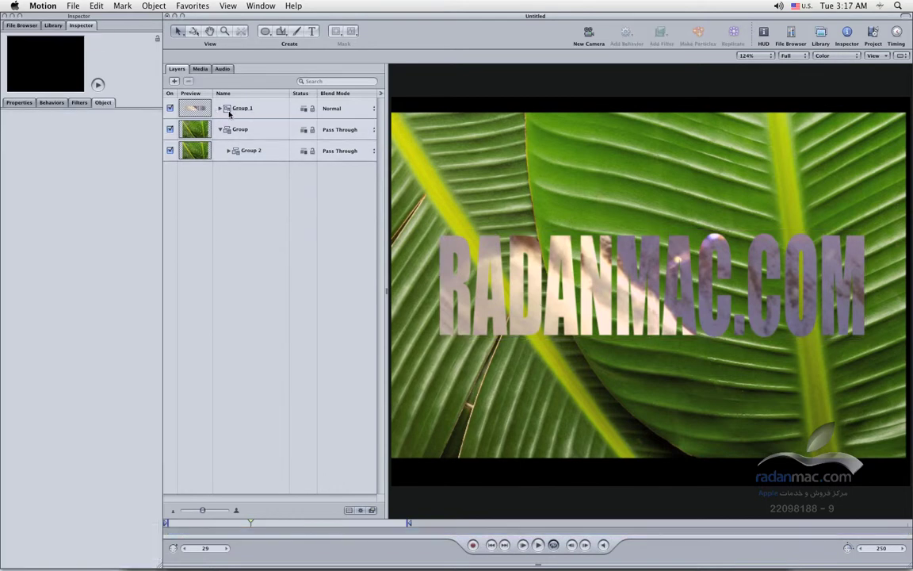
left_click(226, 108)
left_click(331, 109)
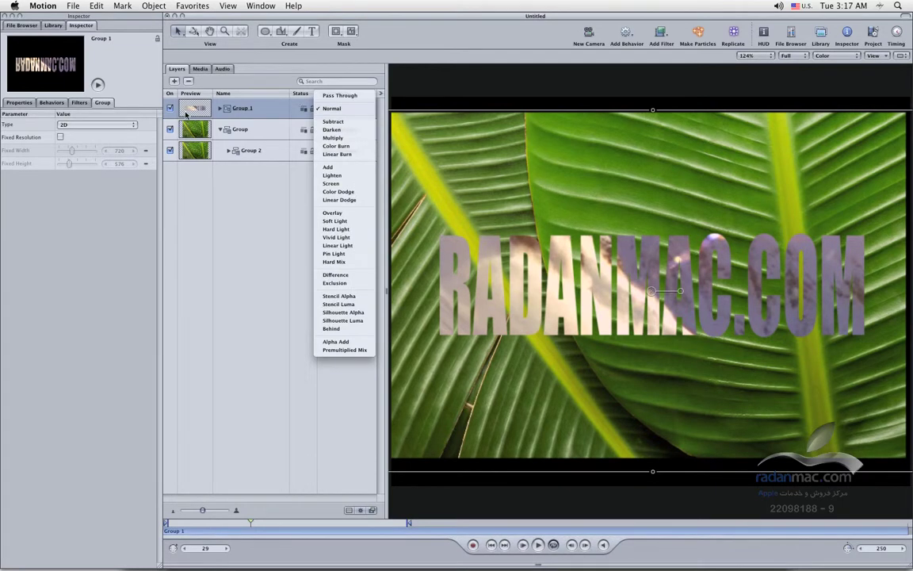
left_click(365, 108)
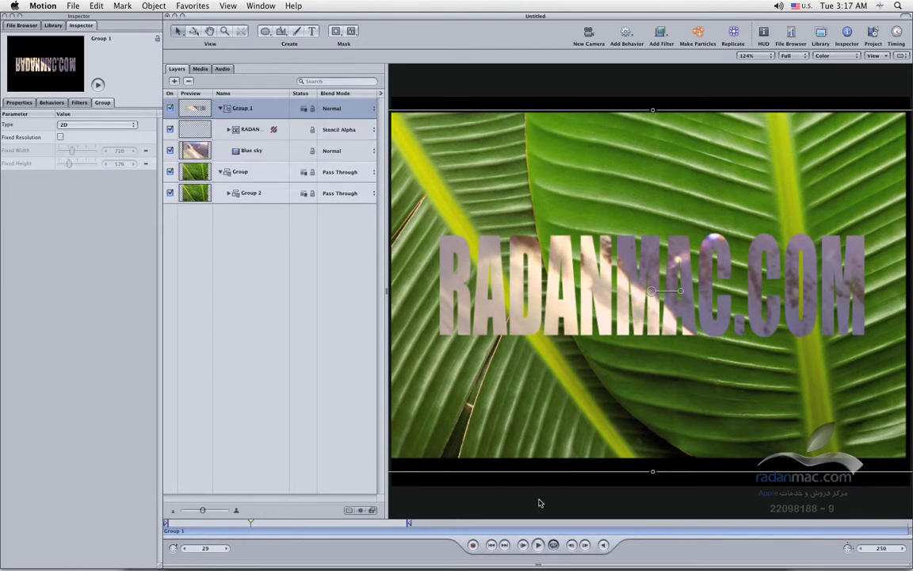
Step: Play and stop the composition twice to preview the alpha-stencilled text over the leaf background
left_click(538, 543)
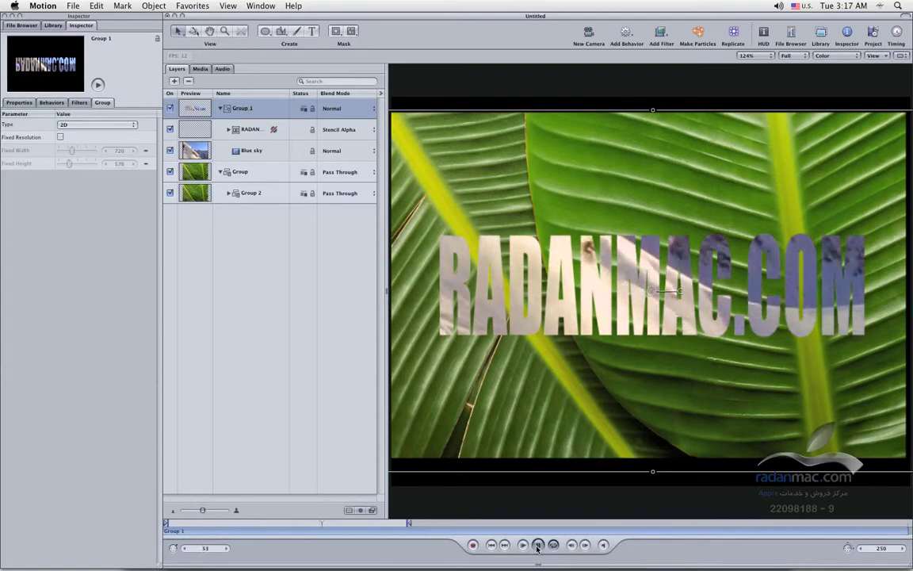
left_click(538, 546)
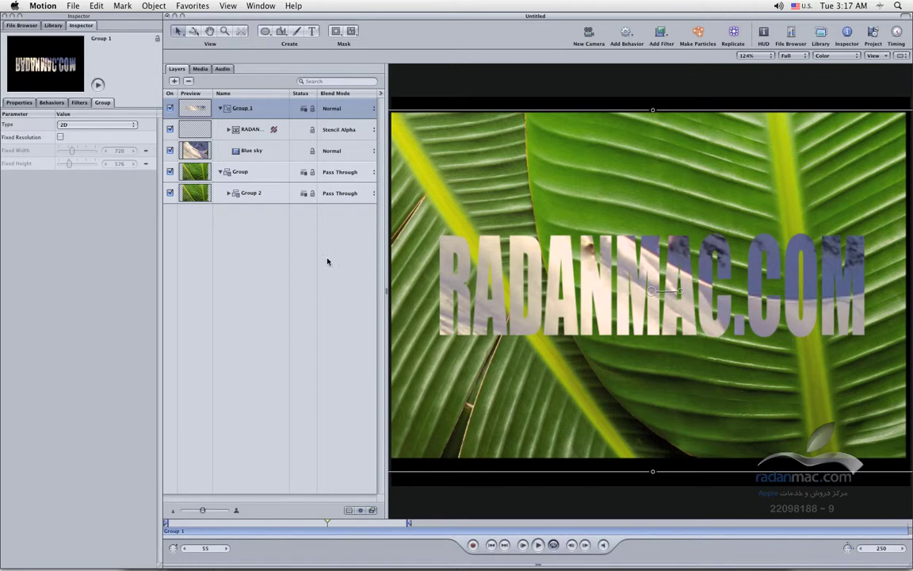
left_click(536, 545)
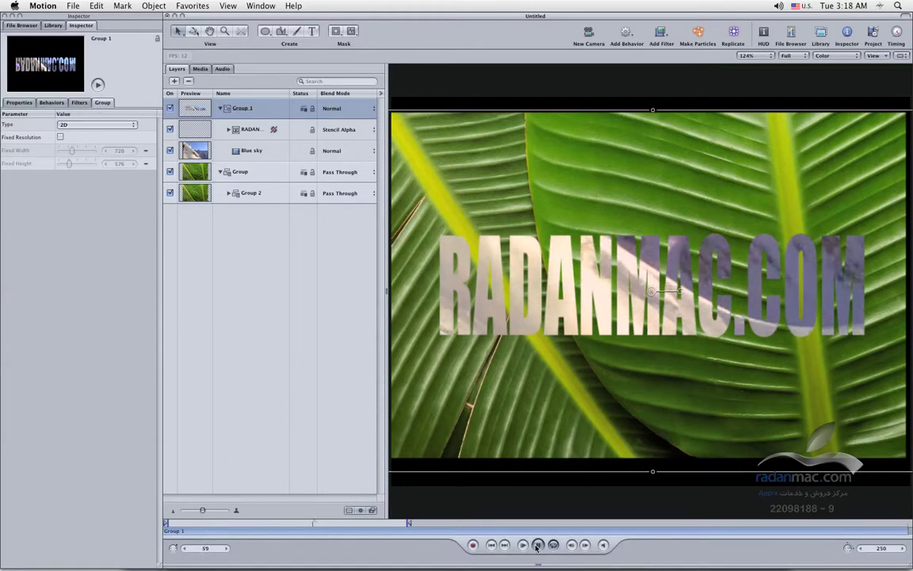
left_click(537, 545)
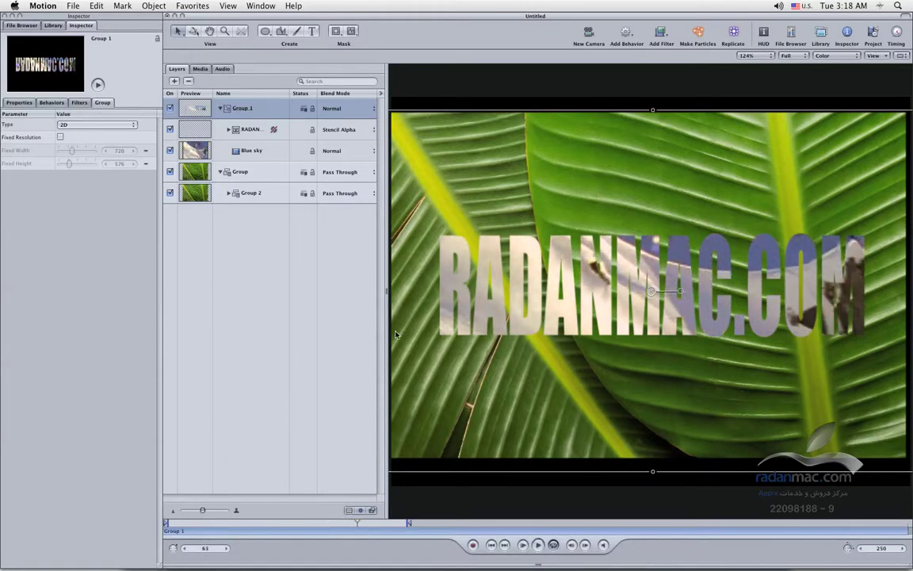
Step: Try the Silhouette Alpha and Silhouette Luma blend modes on the text layer and play the composition briefly
left_click(347, 130)
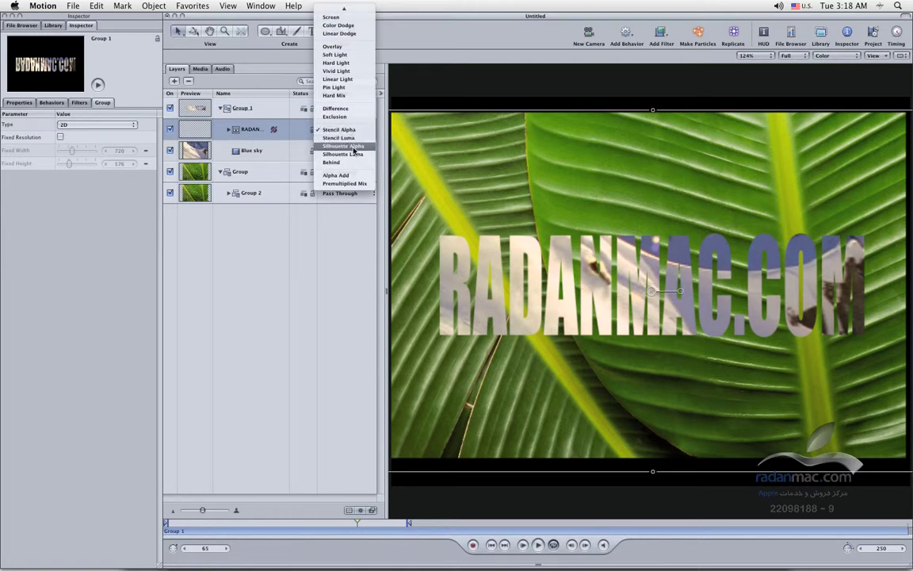
left_click(353, 148)
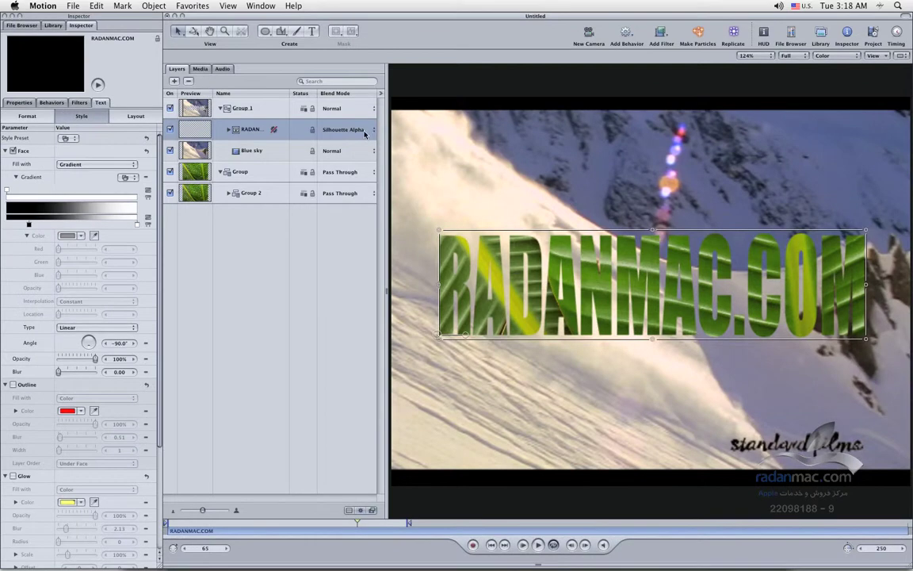
left_click(362, 137)
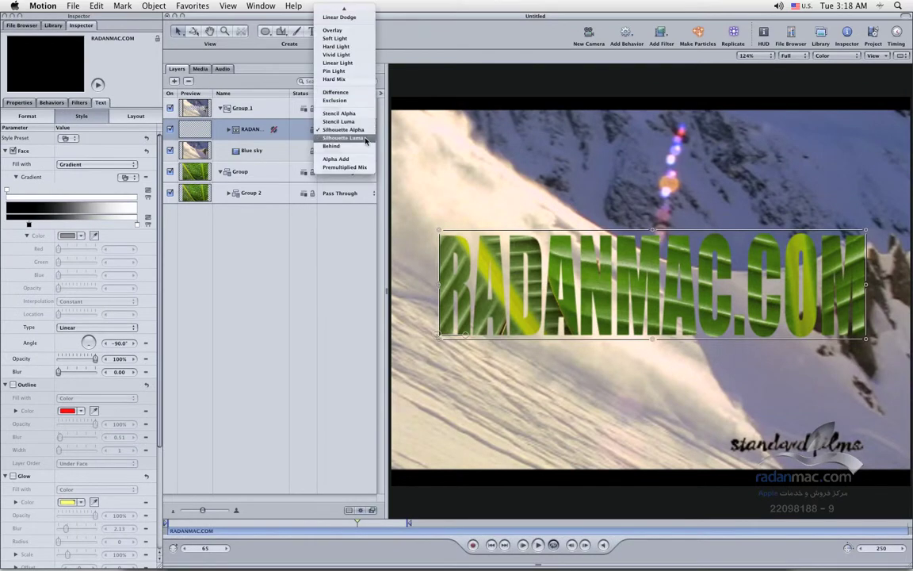
left_click(366, 139)
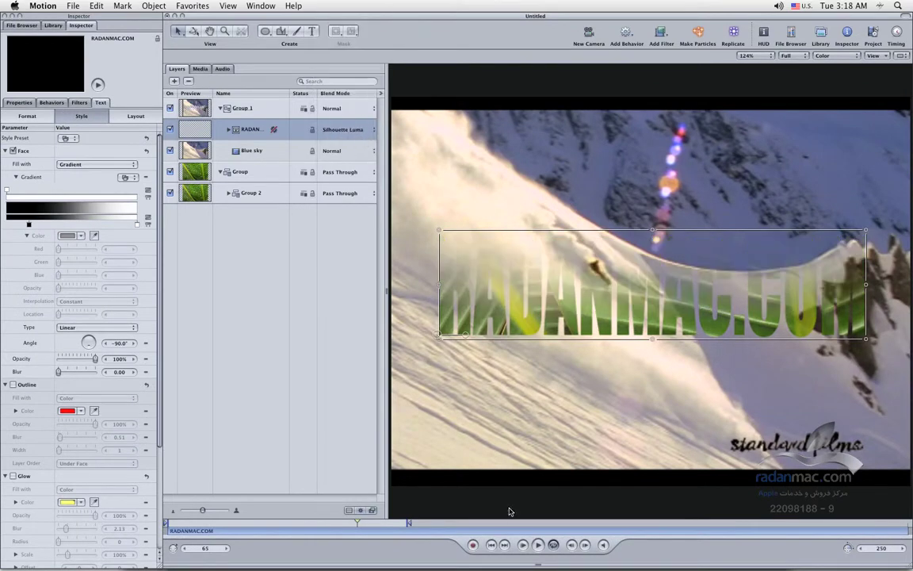
left_click(539, 544)
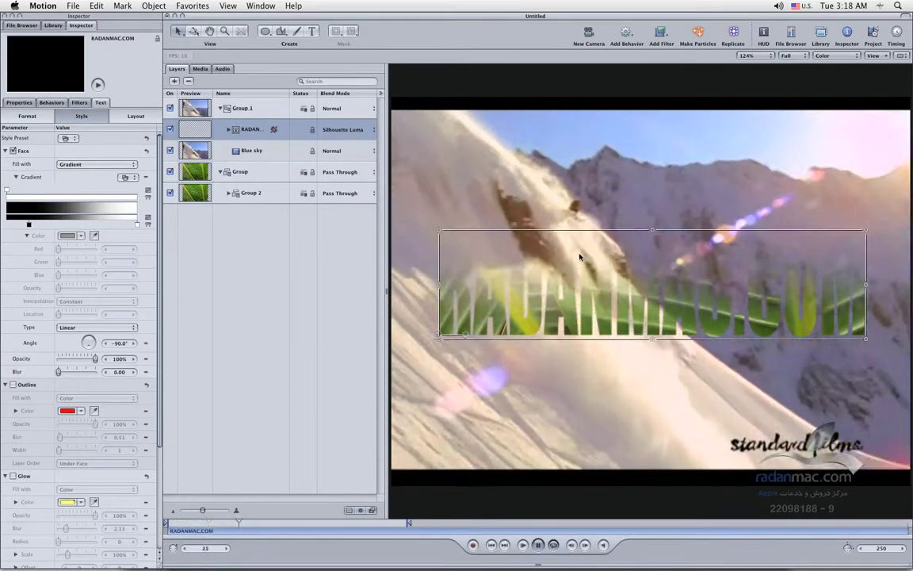
left_click(538, 545)
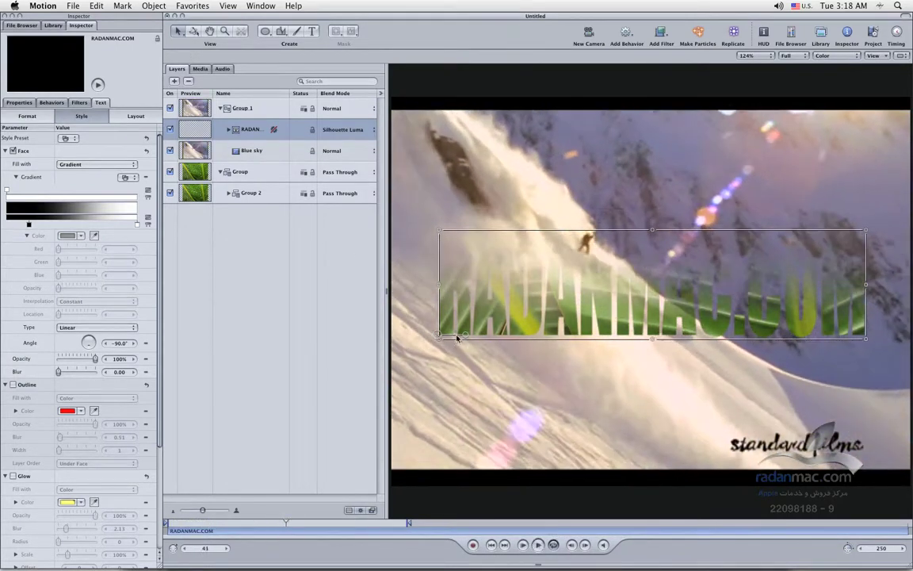
Step: Set the text layer's blend mode to Stencil Luma and move the gradient's black stop to 0%
left_click(355, 127)
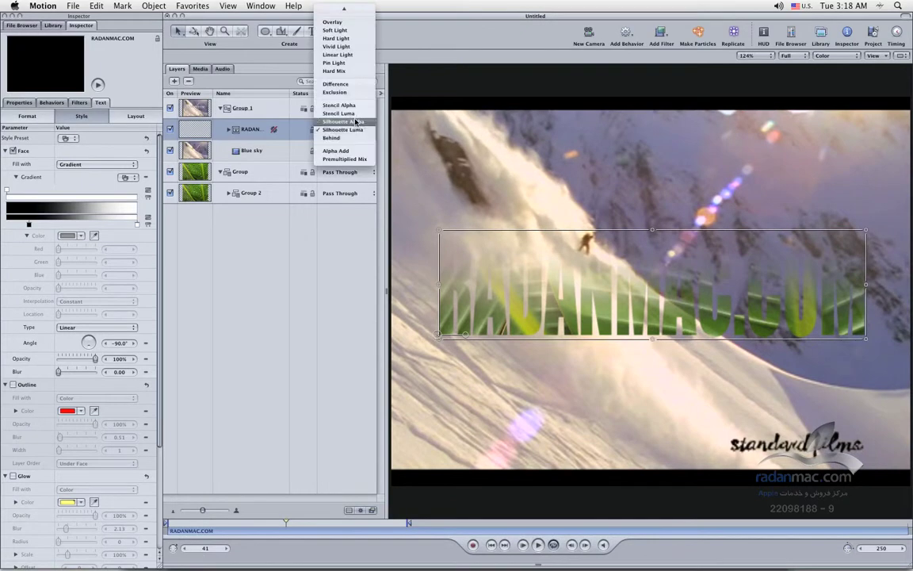
left_click(354, 115)
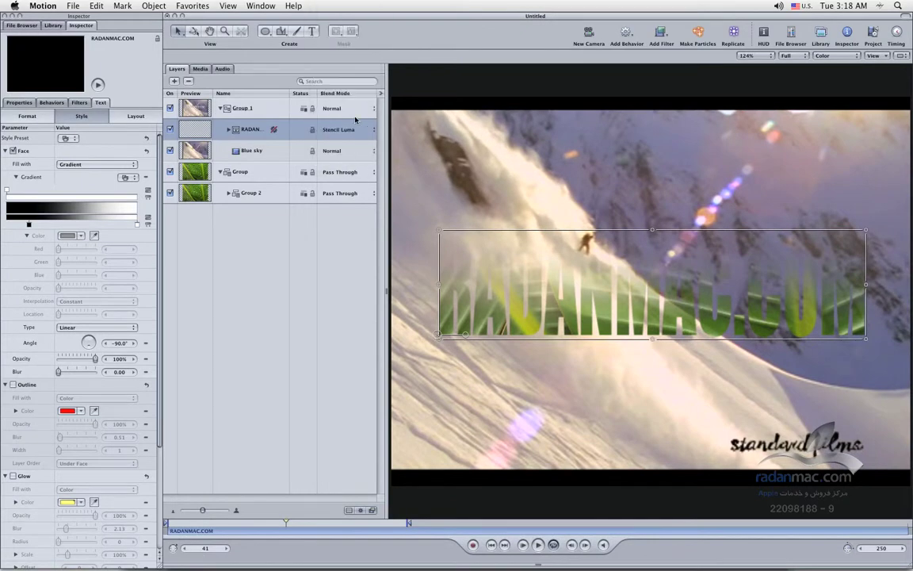
left_click_drag(28, 225, 6, 225)
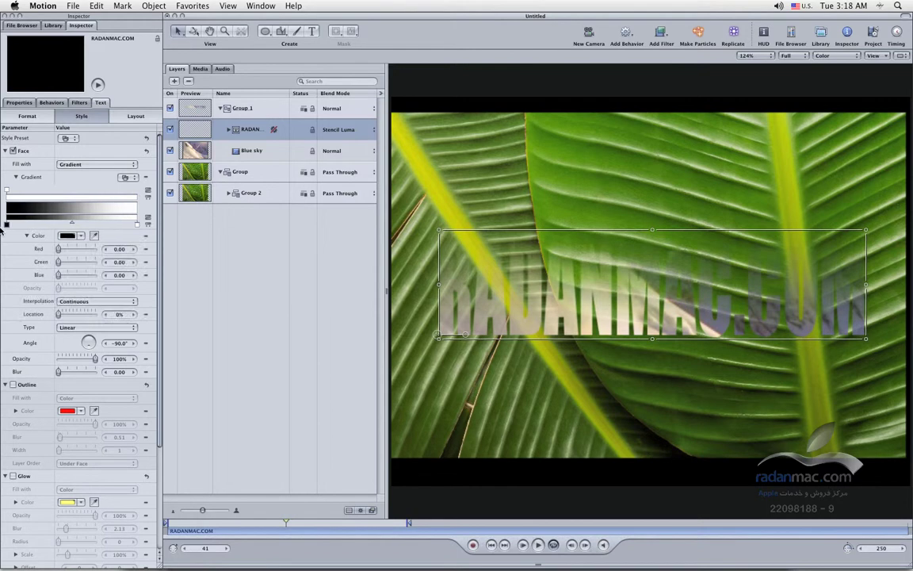
Step: Preview the composition from the first frame with the text layer's behavior temporarily enabled, and disable the behavior again
left_click(275, 130)
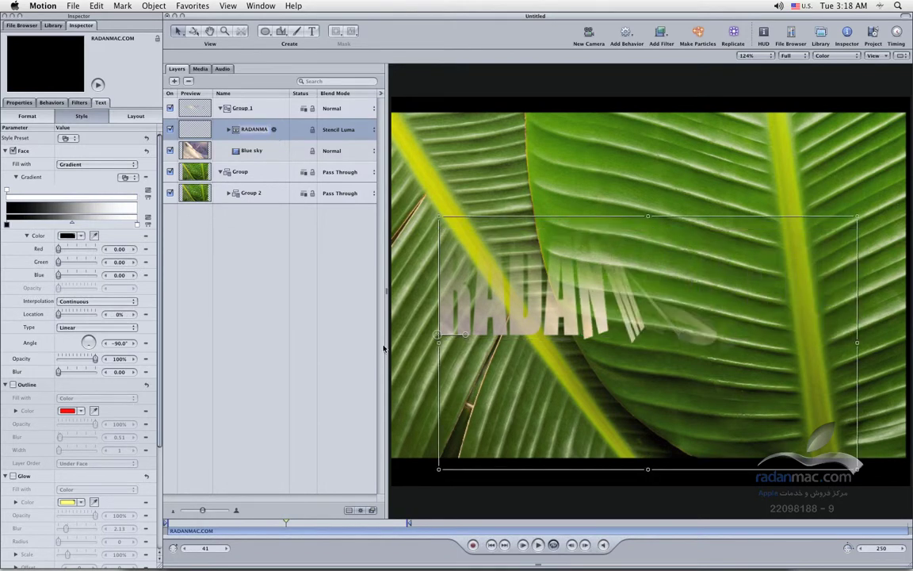
left_click(491, 544)
left_click(537, 544)
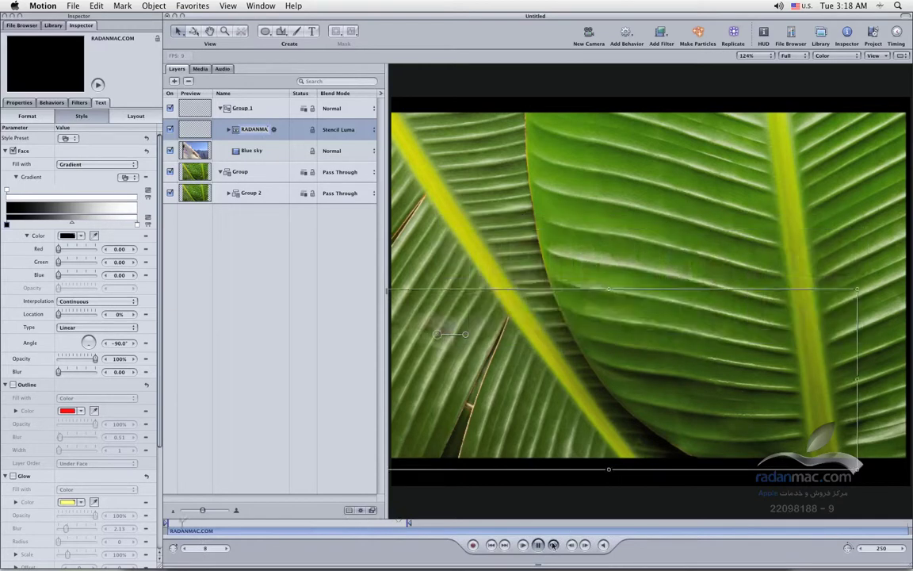
key("space")
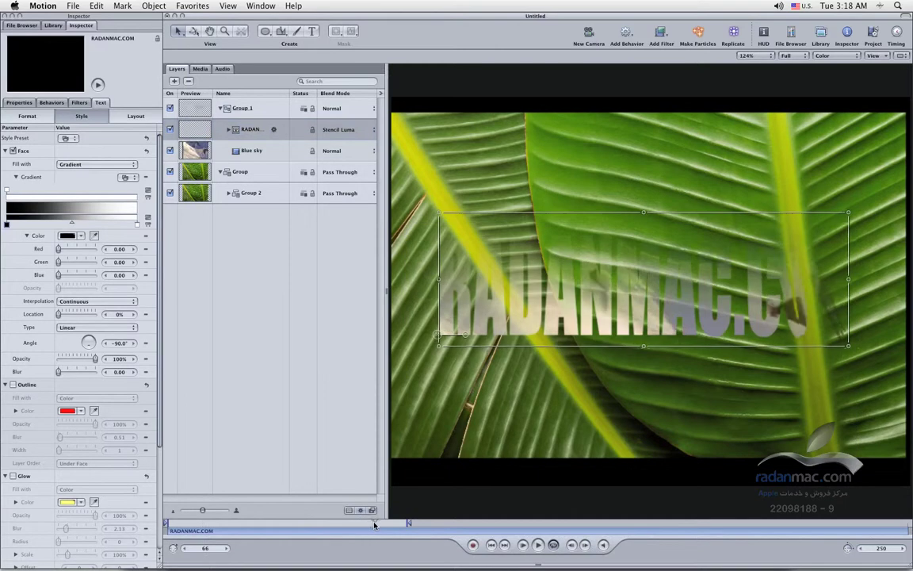
left_click(276, 132)
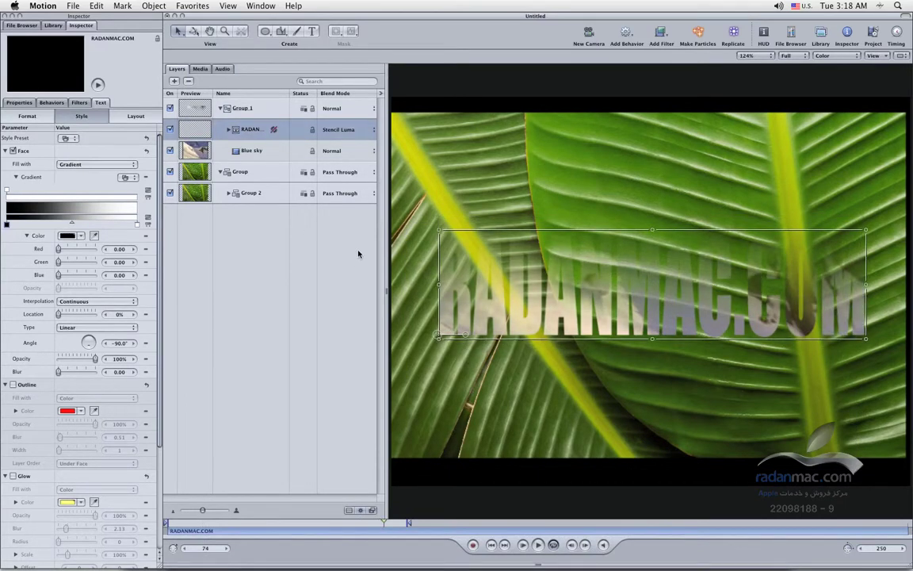
Step: Shift the text gradient's midpoint to 22.92% and play the composition briefly from the first frame
left_click(137, 225)
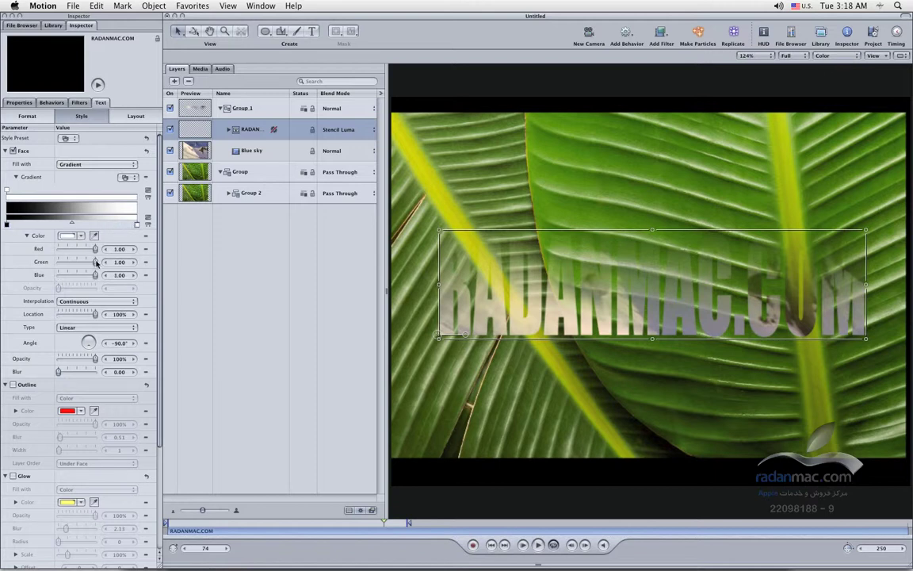
left_click_drag(71, 223, 38, 224)
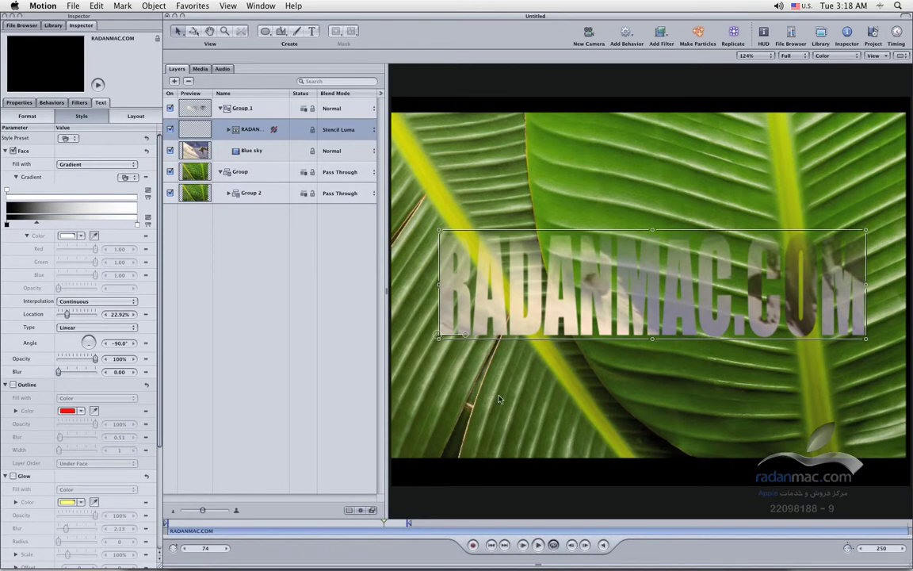
left_click(491, 545)
left_click(537, 545)
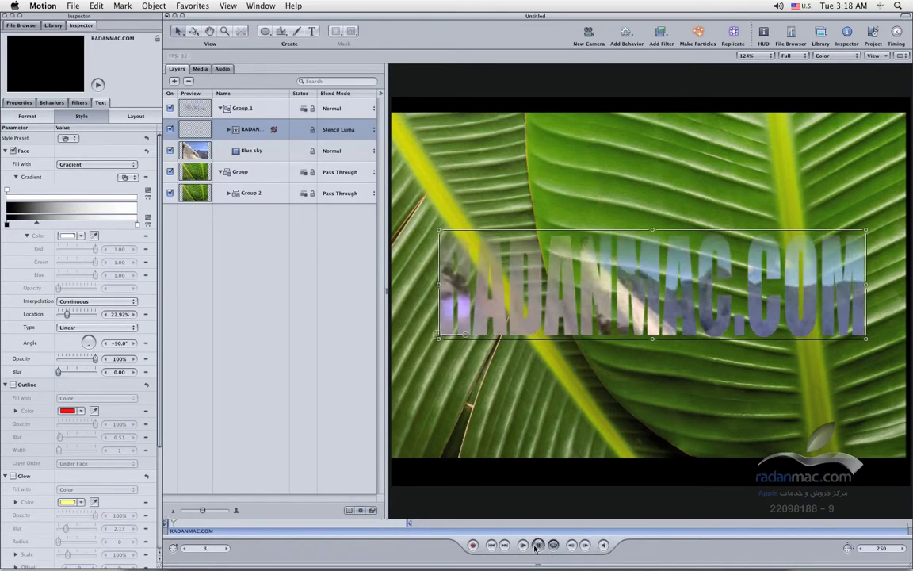
left_click(537, 544)
Step: Set the RADANMAC.COM text layer's blend mode to Behind
left_click(370, 129)
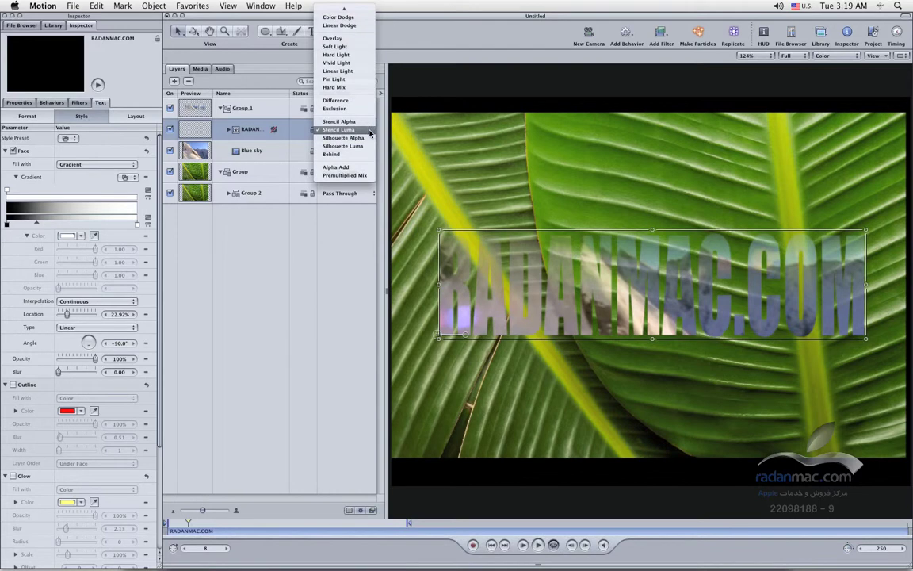
left_click(265, 243)
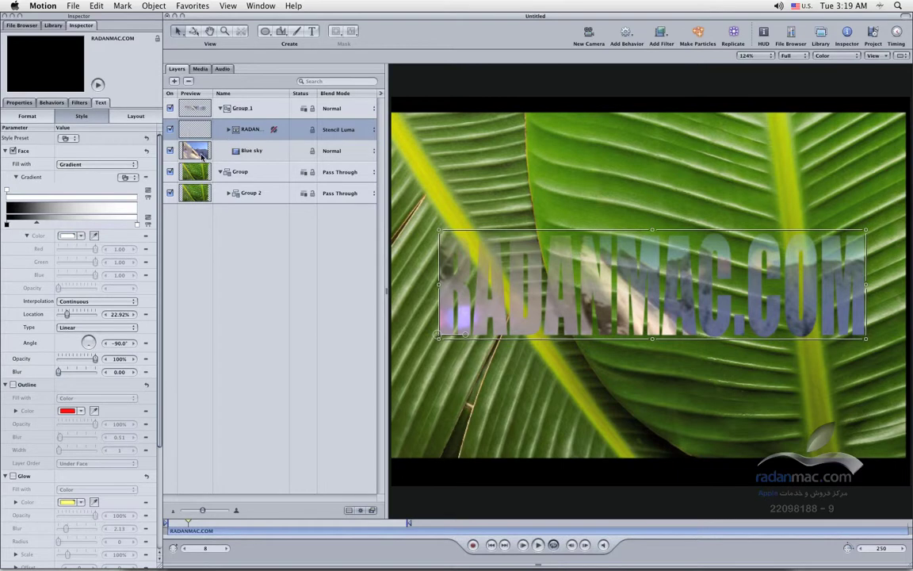
left_click(361, 130)
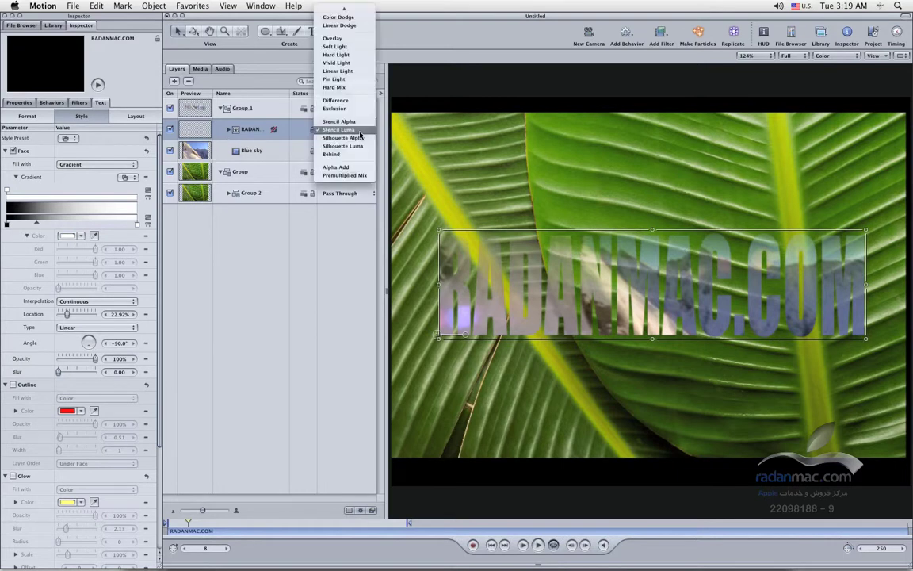
left_click(323, 146)
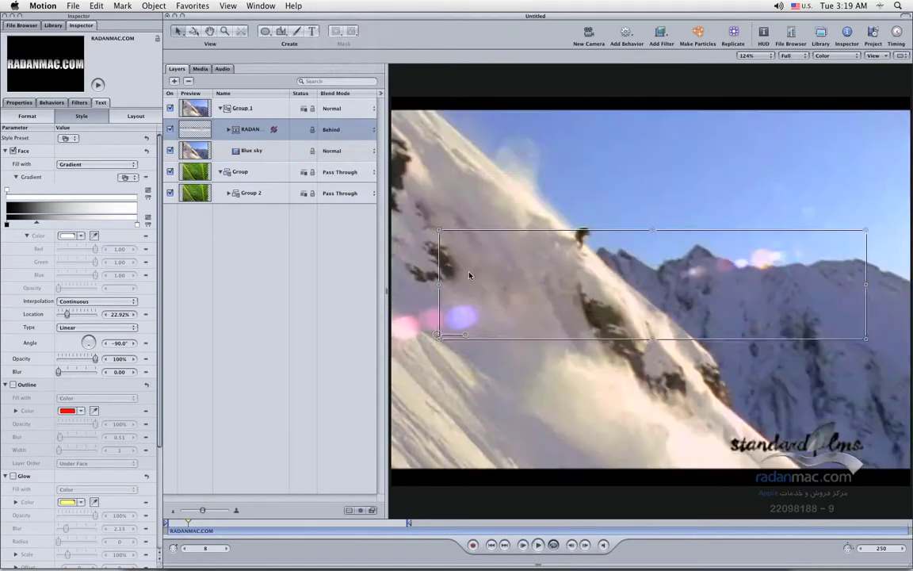
Step: Delete the background Group that contains the leaf image in Group 2
left_click(246, 172)
key("Delete")
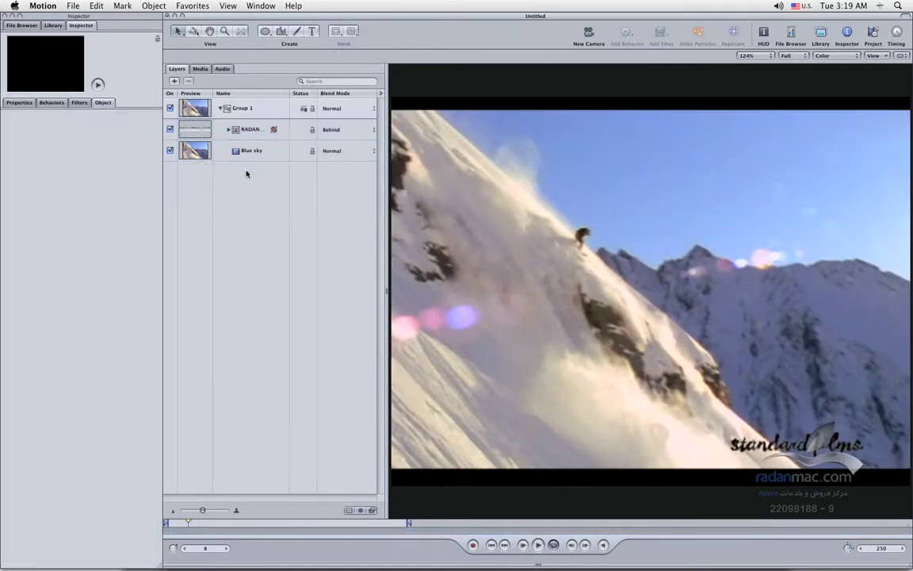
Step: Move the RADANMAC.COM text down to the frame's lower edge and shift the Blue sky clip up to uncover part of it
left_click(220, 129)
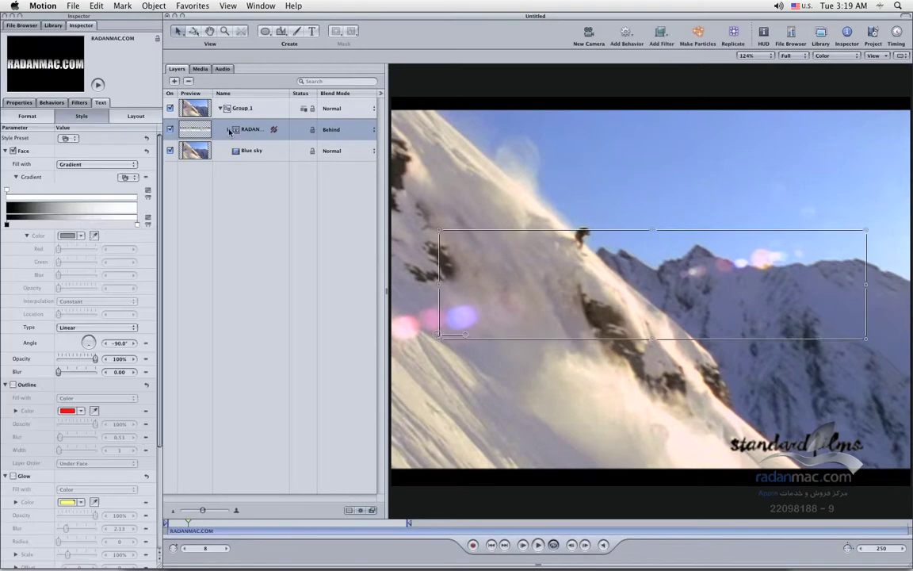
left_click_drag(565, 274, 564, 417)
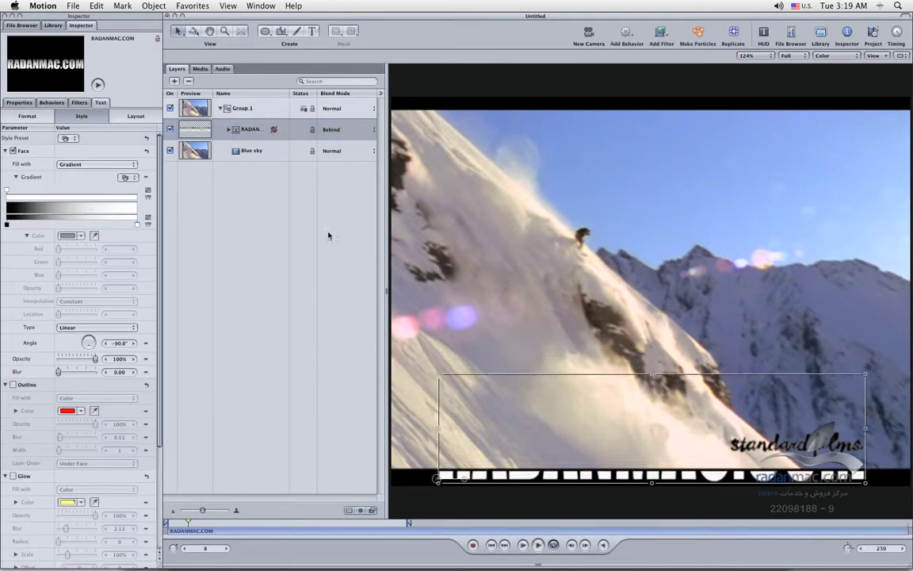
left_click(246, 148)
left_click_drag(536, 307, 537, 271)
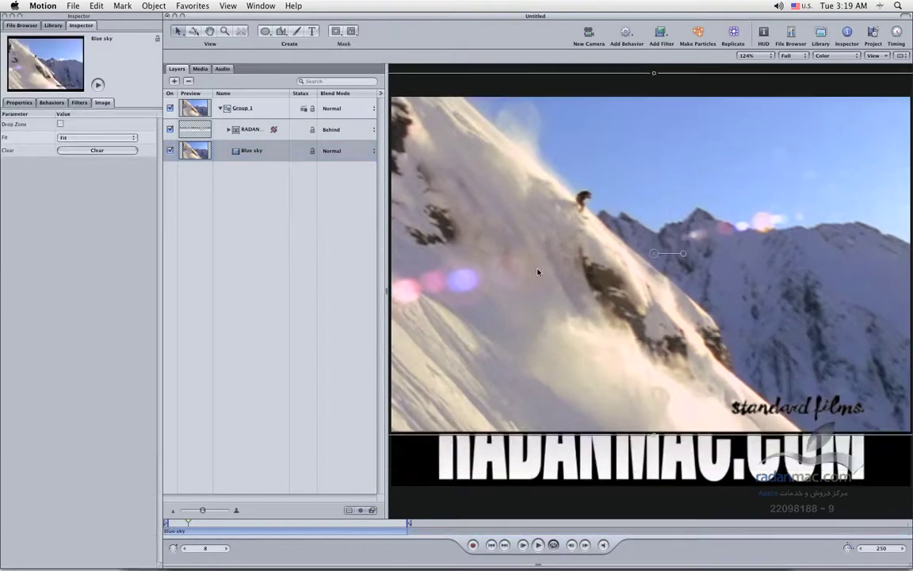
Step: Set the RADANMAC.COM text layer's blend mode to Stencil Alpha and move the text up to the middle of the frame, over the clip
left_click(259, 137)
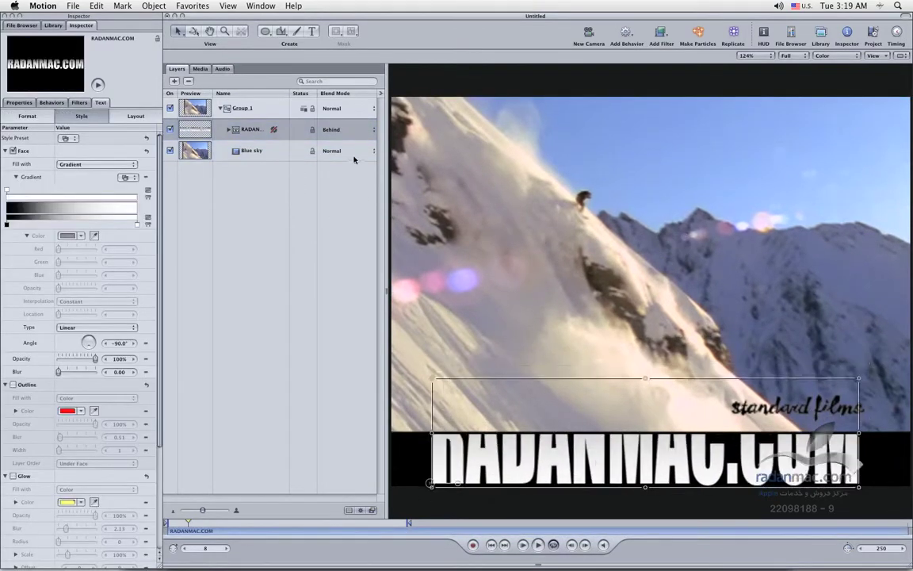
left_click(332, 130)
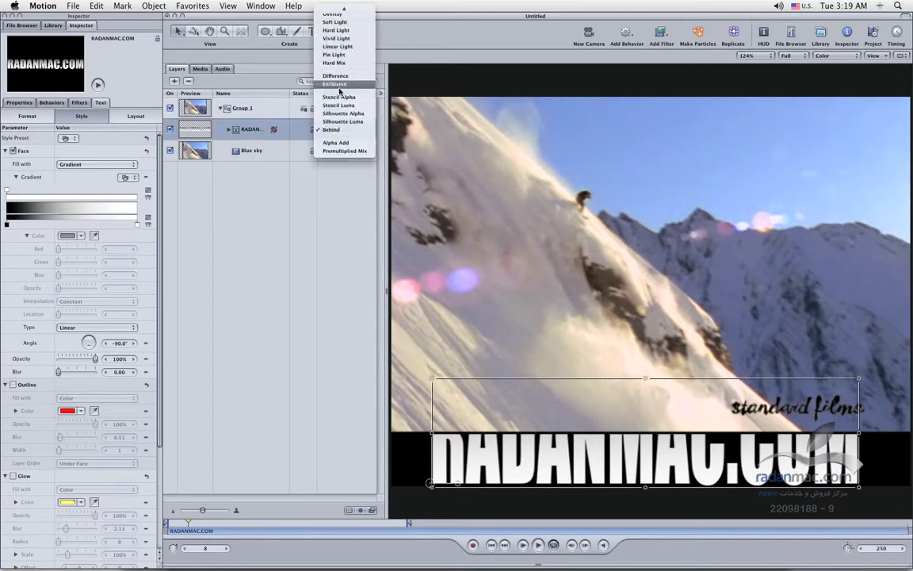
left_click(340, 98)
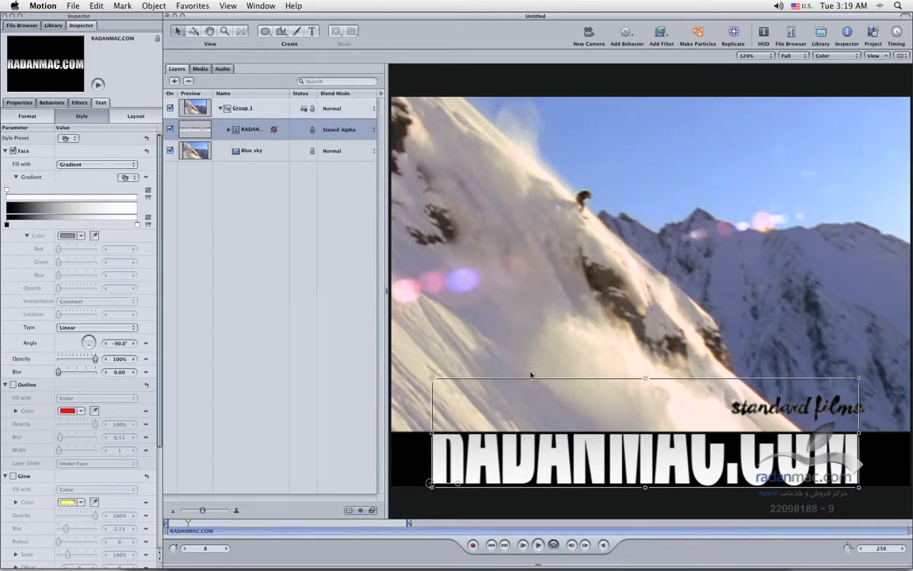
scroll(555, 274, "down", 6)
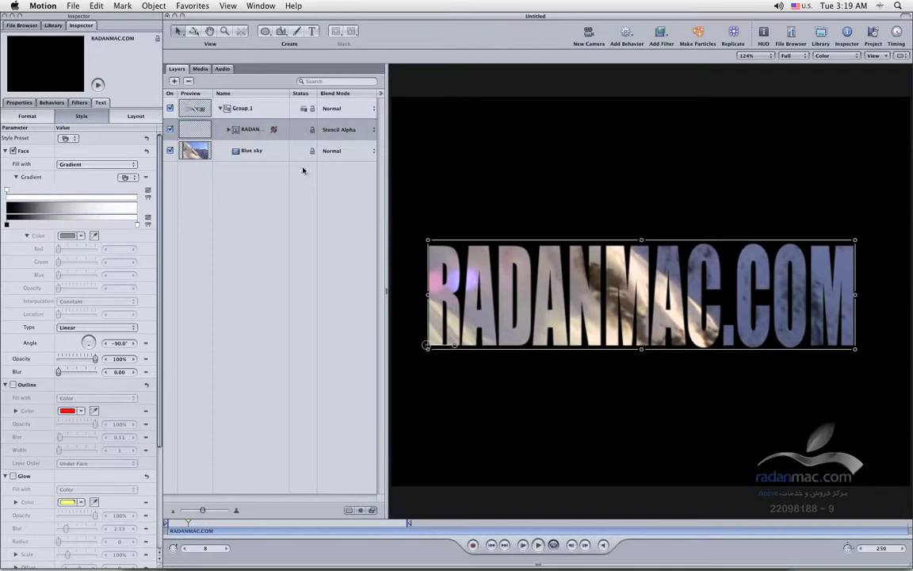
left_click(316, 124)
left_click(267, 218)
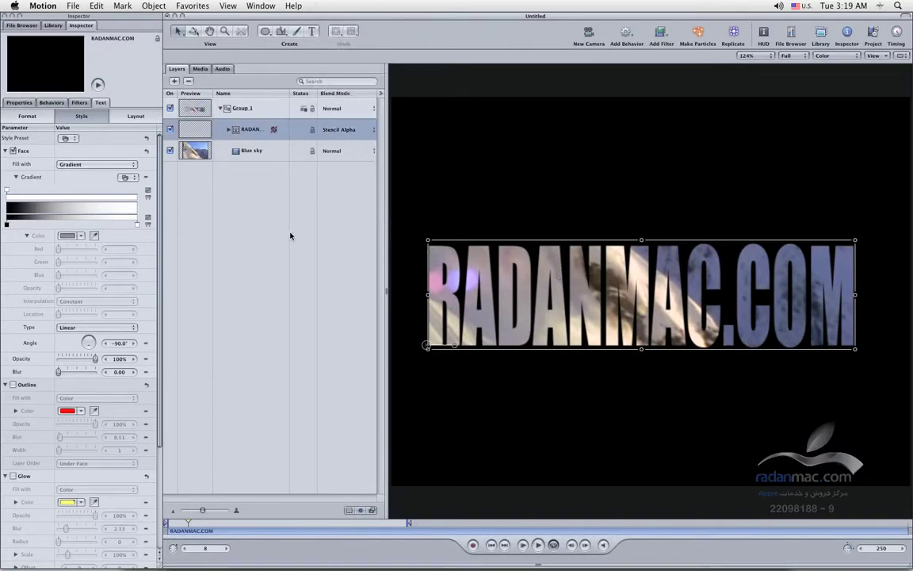